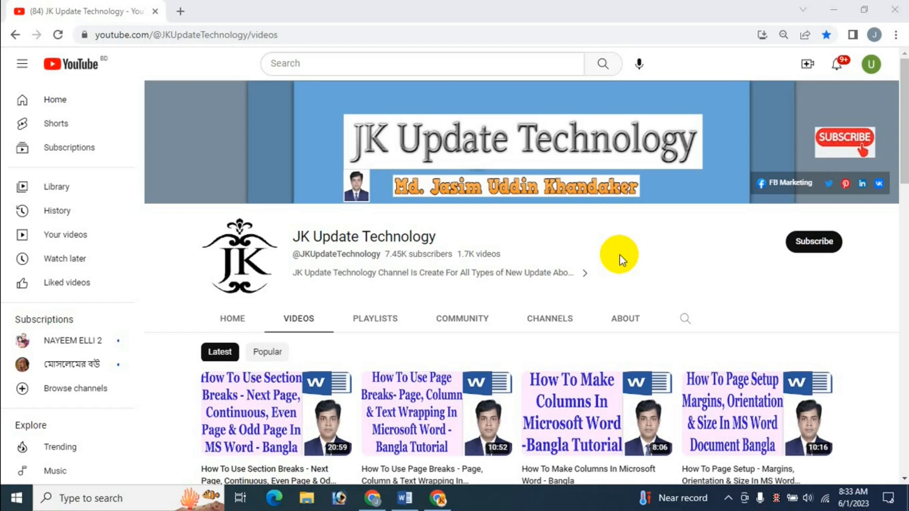
Switch to the Restaurant Business Plan document in Word and apply continuous line numbering
{"action": "left_click", "coordinate": [405, 498]}
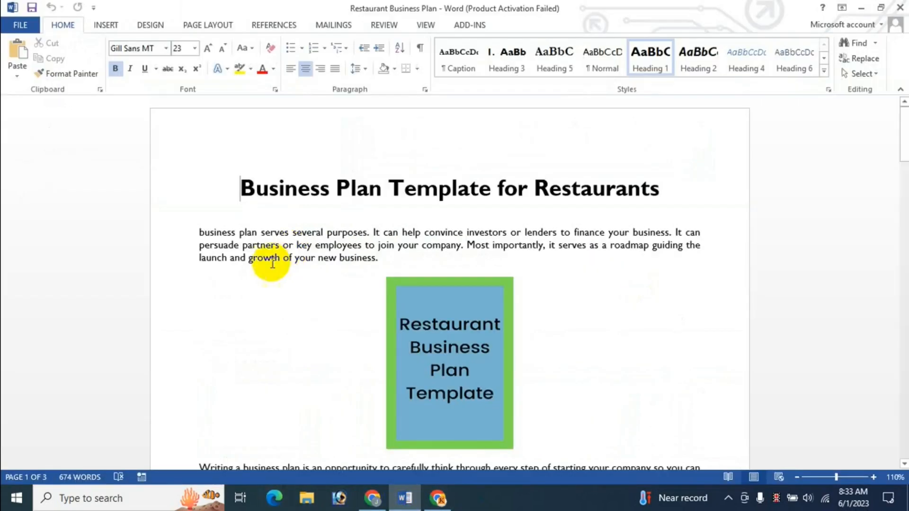
{"action": "left_click", "coordinate": [202, 24]}
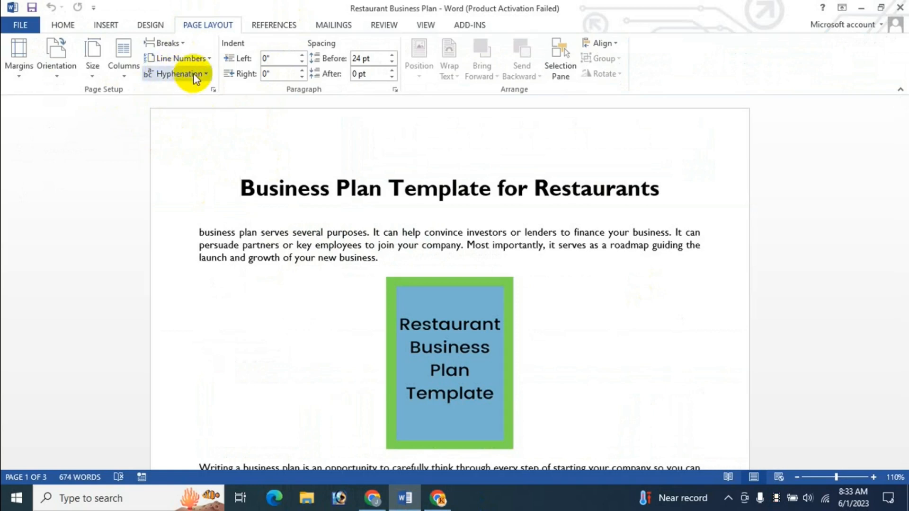
{"action": "left_click", "coordinate": [209, 61]}
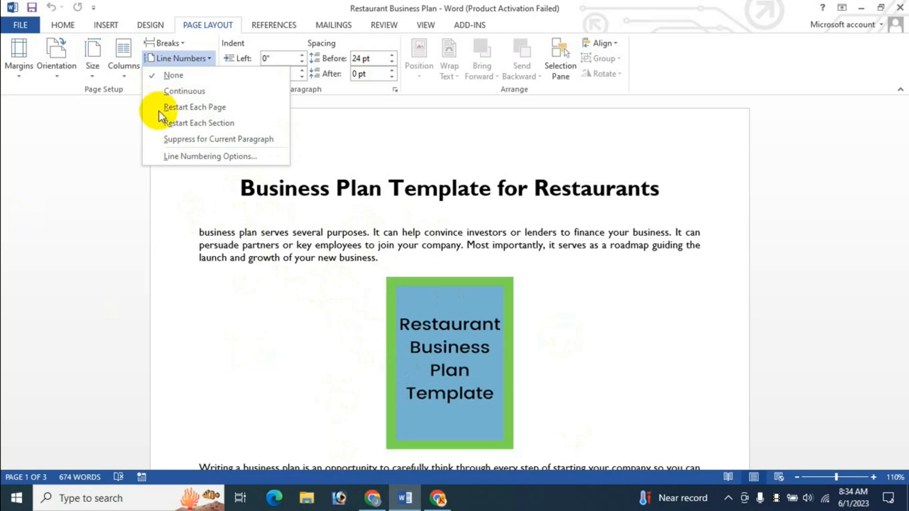
{"action": "left_click", "coordinate": [198, 91]}
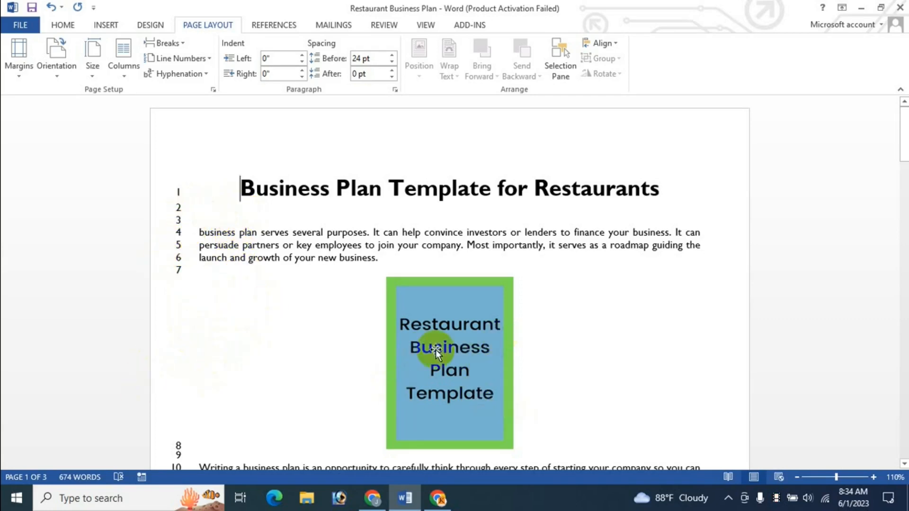
Examine how the line numbers run from page to page through the document
{"action": "scroll", "coordinate": [276, 381], "scroll_direction": "down", "scroll_amount": 1}
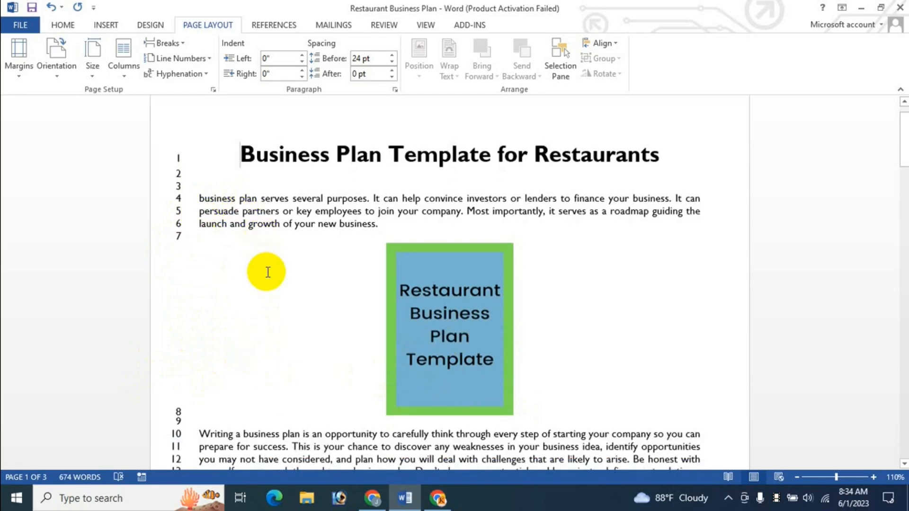
{"action": "scroll", "coordinate": [268, 272], "scroll_direction": "down", "scroll_amount": 11}
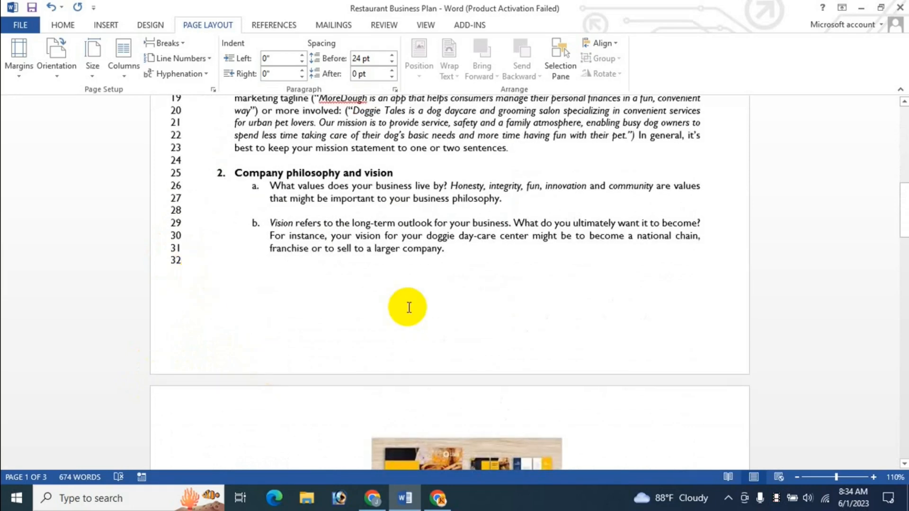
{"action": "scroll", "coordinate": [408, 307], "scroll_direction": "down", "scroll_amount": 5}
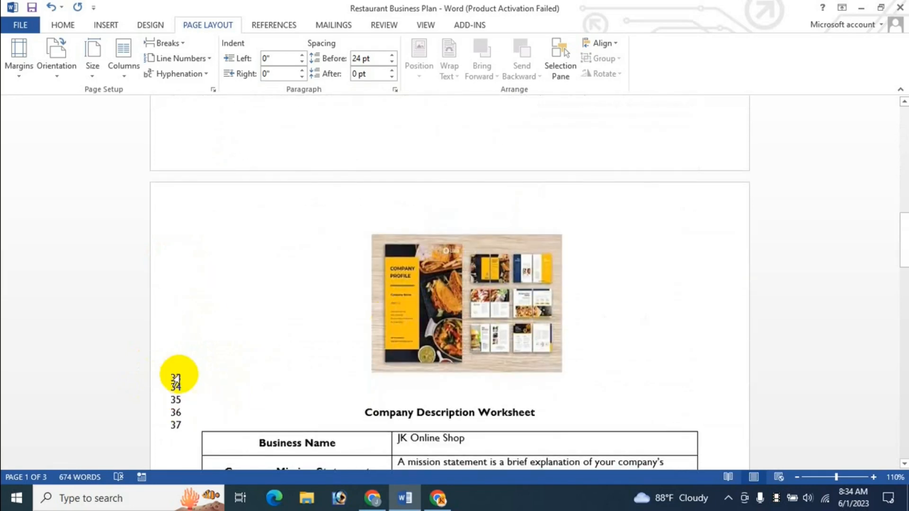
{"action": "scroll", "coordinate": [195, 372], "scroll_direction": "up", "scroll_amount": 2}
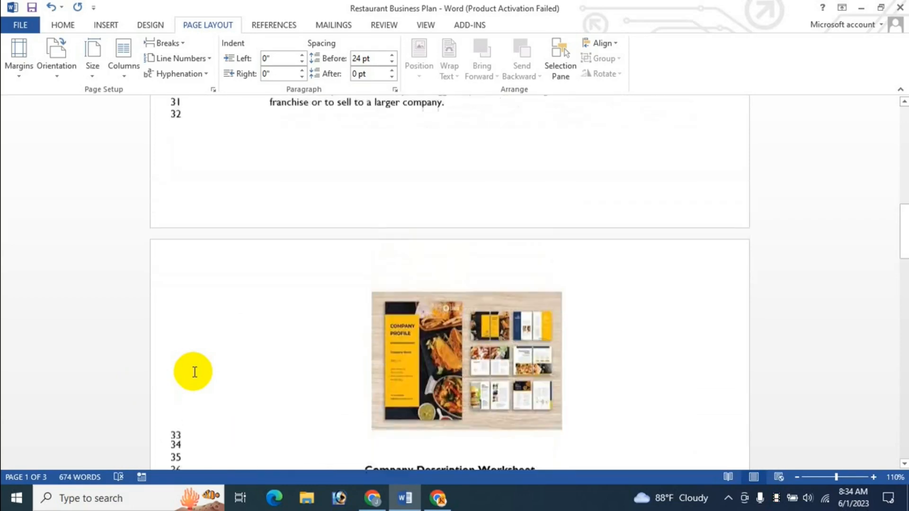
{"action": "scroll", "coordinate": [190, 373], "scroll_direction": "down", "scroll_amount": 8}
{"action": "scroll", "coordinate": [225, 365], "scroll_direction": "down", "scroll_amount": 10}
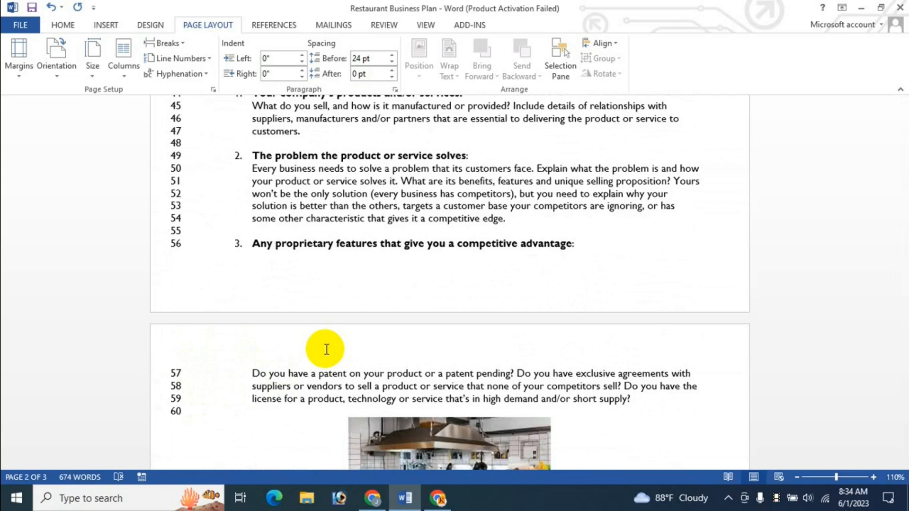
{"action": "scroll", "coordinate": [337, 313], "scroll_direction": "up", "scroll_amount": 15}
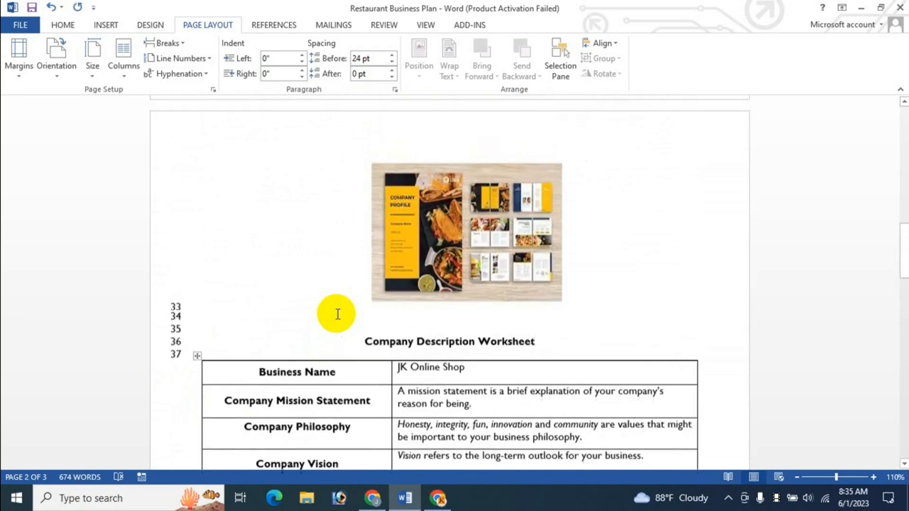
{"action": "scroll", "coordinate": [338, 314], "scroll_direction": "up", "scroll_amount": 3}
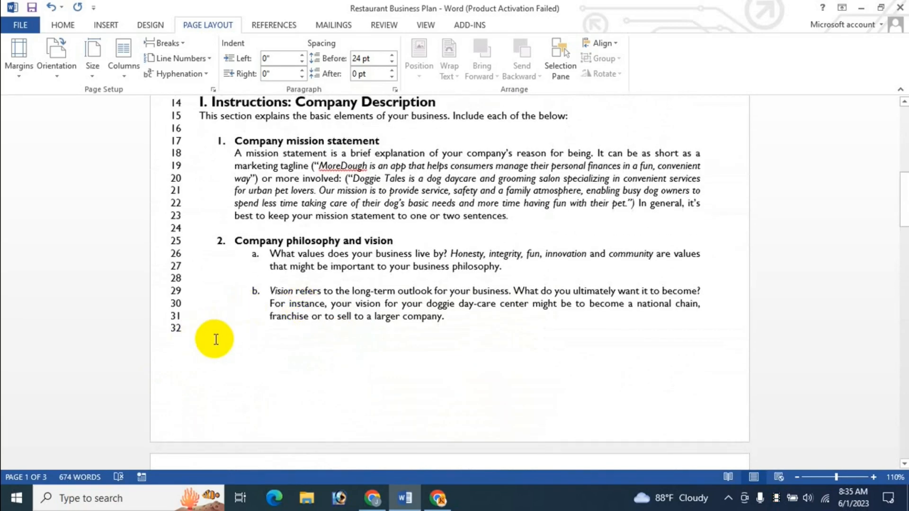
{"action": "scroll", "coordinate": [216, 340], "scroll_direction": "down", "scroll_amount": 5}
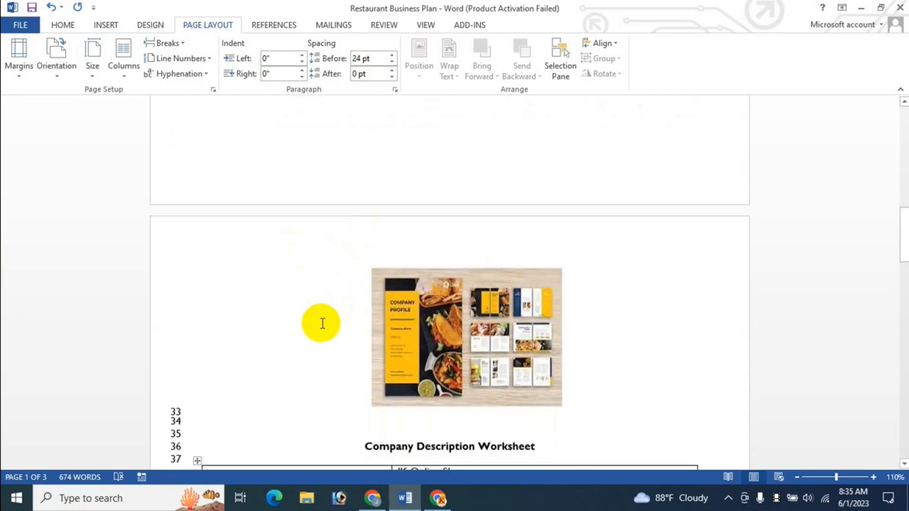
{"action": "scroll", "coordinate": [322, 324], "scroll_direction": "down", "scroll_amount": 2}
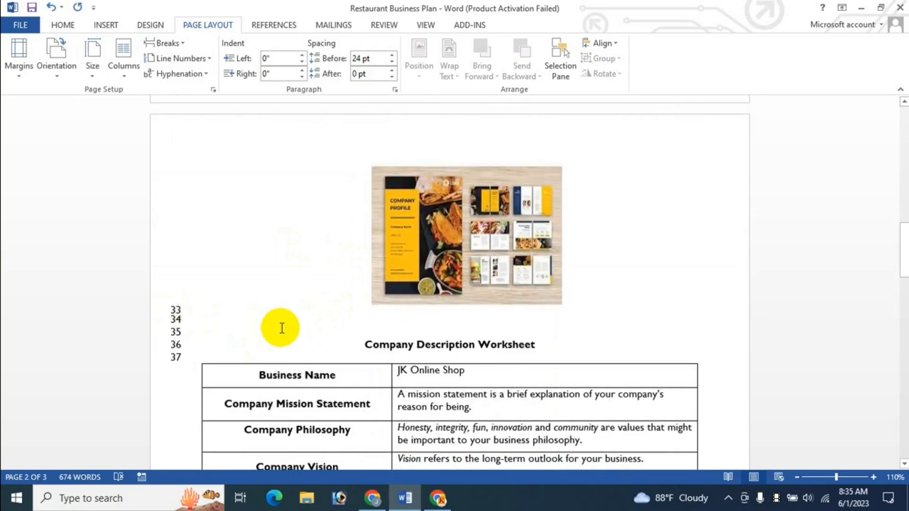
{"action": "scroll", "coordinate": [276, 299], "scroll_direction": "up", "scroll_amount": 15}
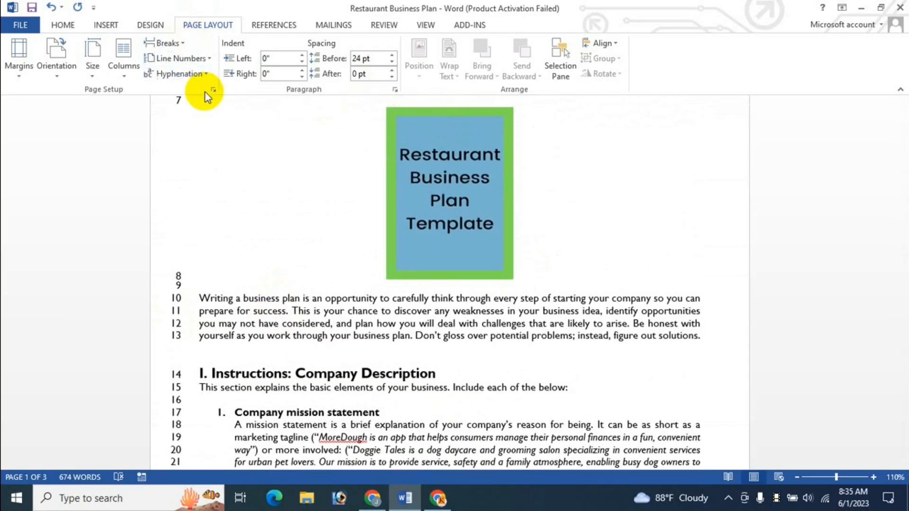
Change the line numbering so that it restarts on each page
{"action": "left_click", "coordinate": [208, 60]}
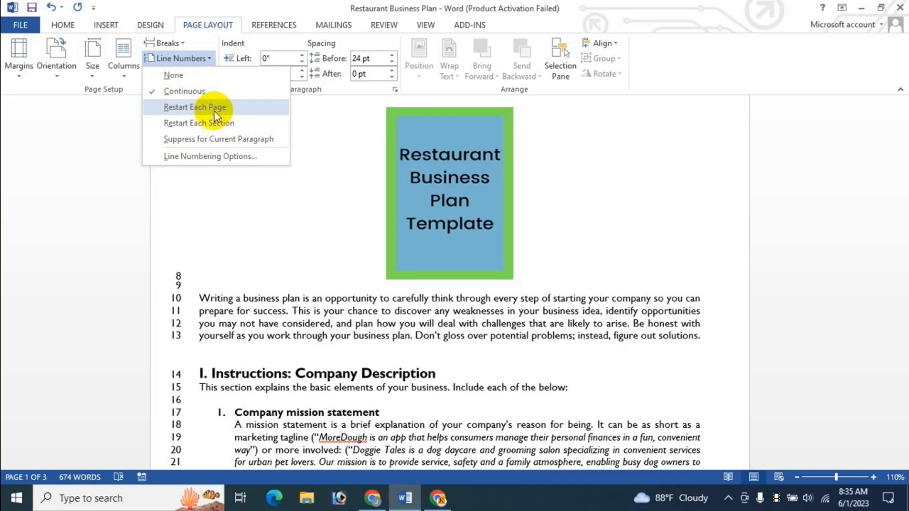
{"action": "left_click", "coordinate": [201, 106]}
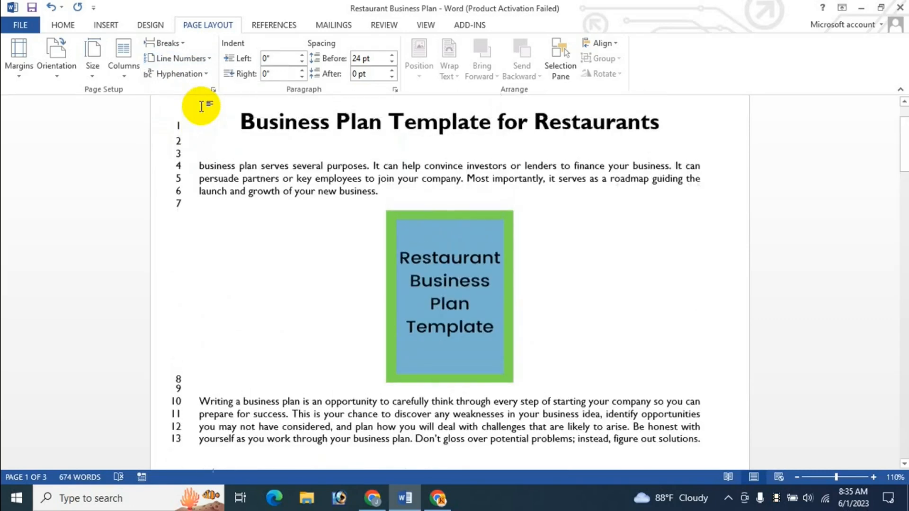
{"action": "scroll", "coordinate": [347, 257], "scroll_direction": "up", "scroll_amount": 2}
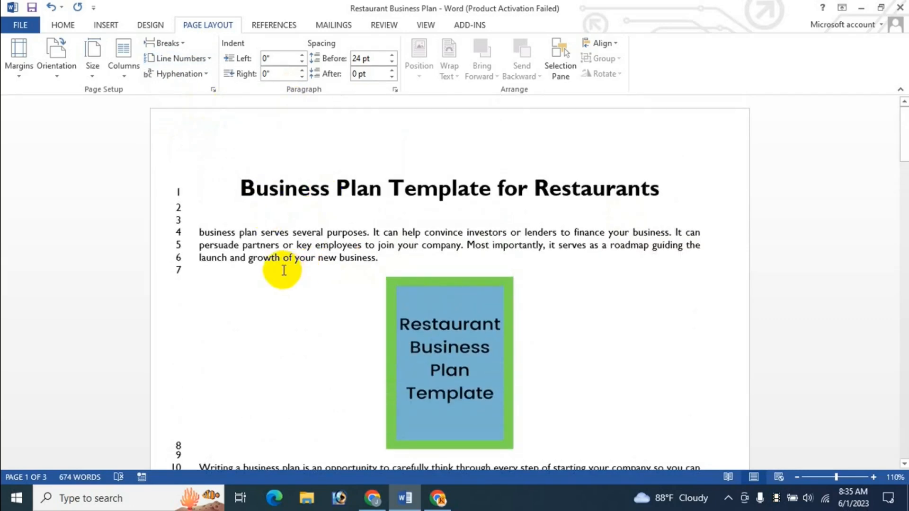
Check the line numbers at the start of every page, and return to the beginning of the document
{"action": "scroll", "coordinate": [308, 284], "scroll_direction": "down", "scroll_amount": 10}
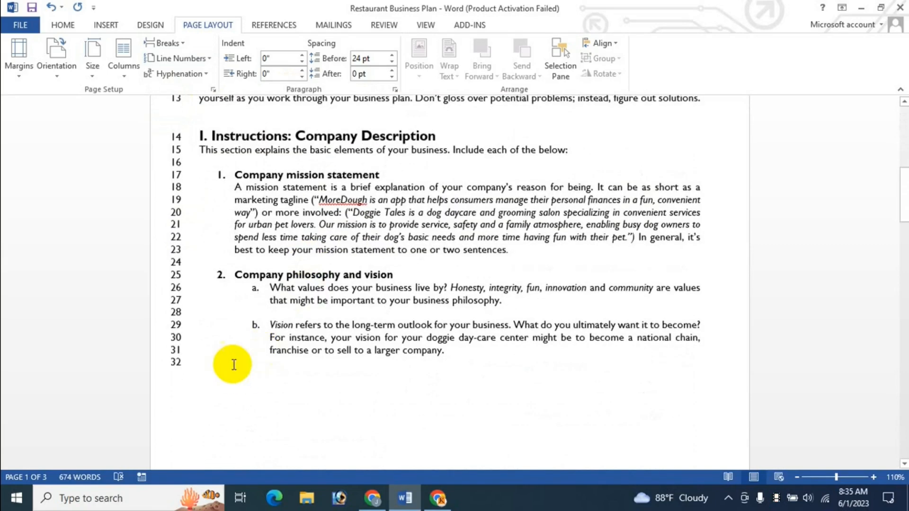
{"action": "scroll", "coordinate": [361, 365], "scroll_direction": "down", "scroll_amount": 8}
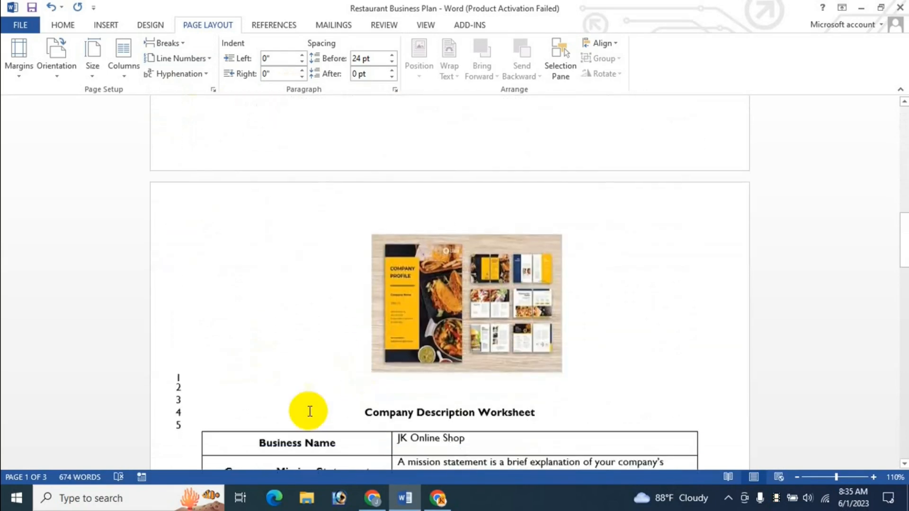
{"action": "scroll", "coordinate": [237, 390], "scroll_direction": "down", "scroll_amount": 6}
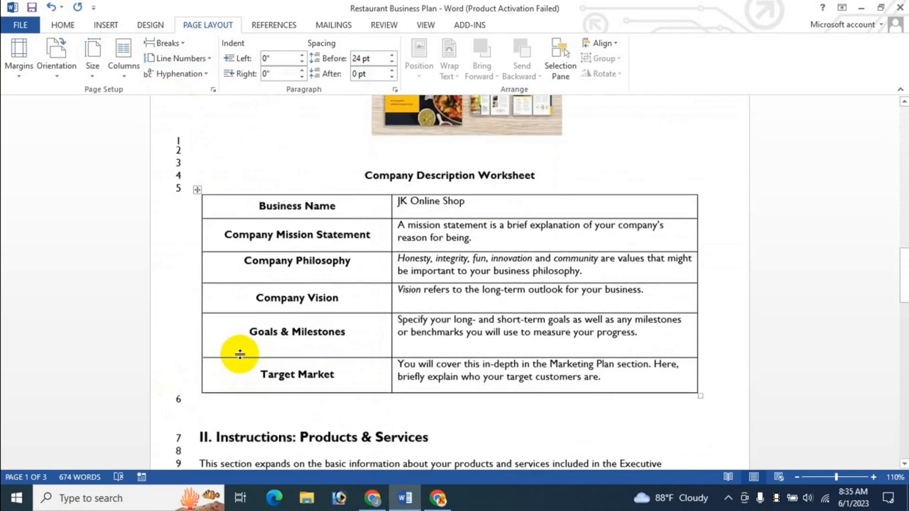
{"action": "scroll", "coordinate": [272, 400], "scroll_direction": "down", "scroll_amount": 7}
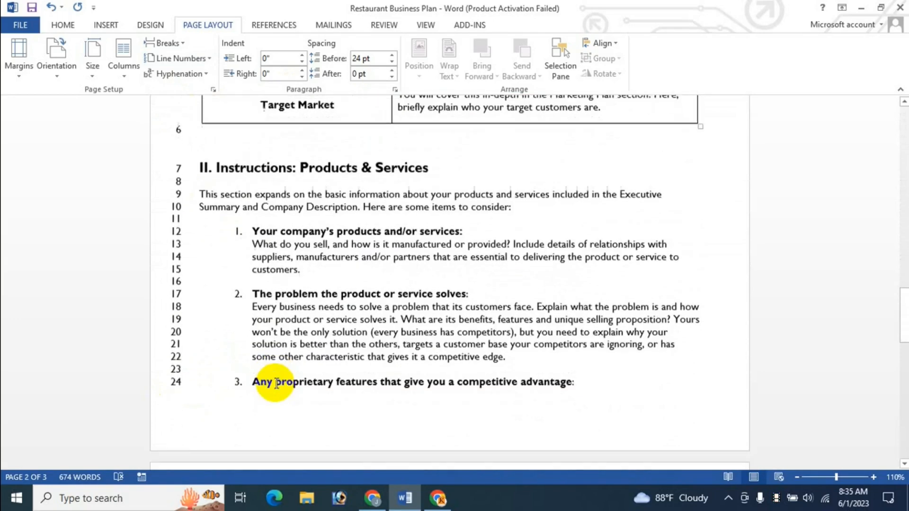
{"action": "scroll", "coordinate": [237, 340], "scroll_direction": "down", "scroll_amount": 8}
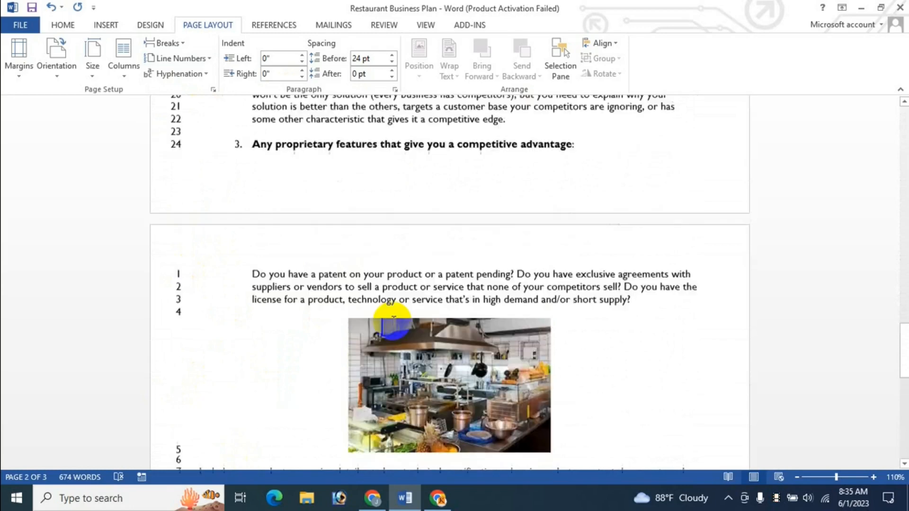
{"action": "scroll", "coordinate": [393, 317], "scroll_direction": "up", "scroll_amount": 5}
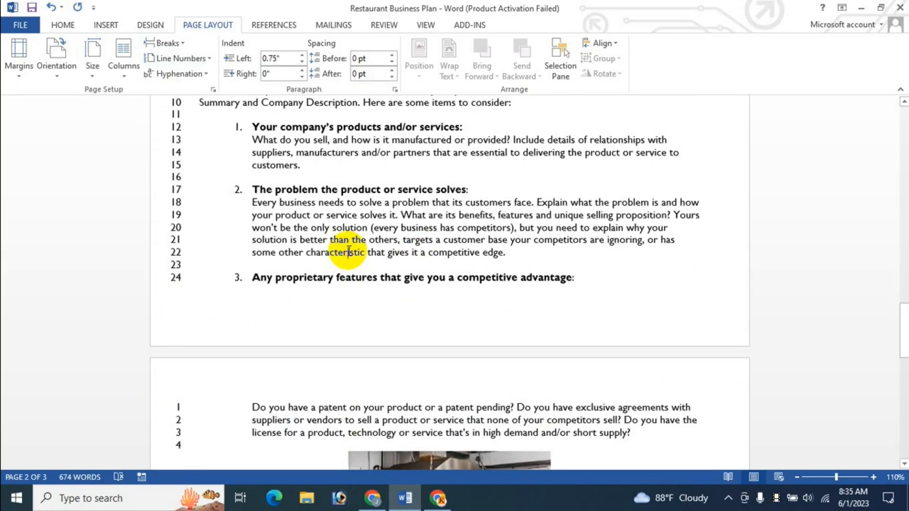
{"action": "key", "text": "ctrl+Home"}
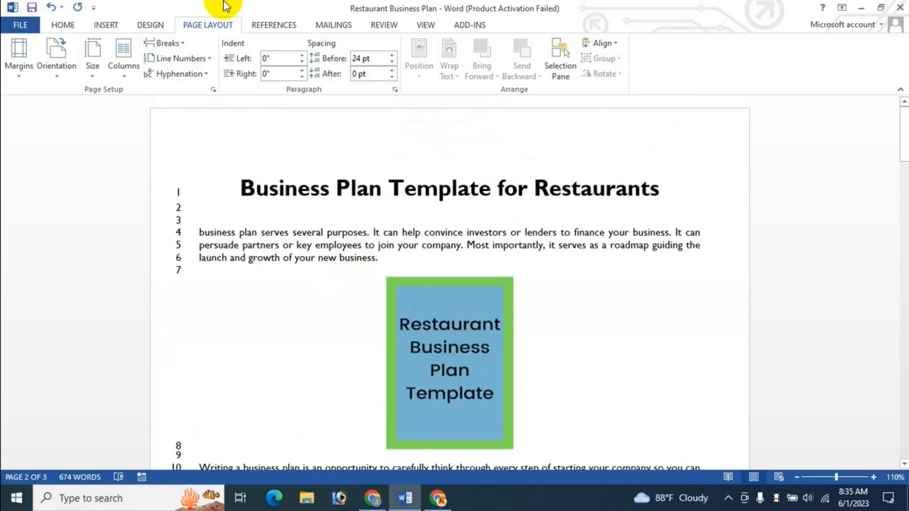
{"action": "left_click", "coordinate": [207, 58]}
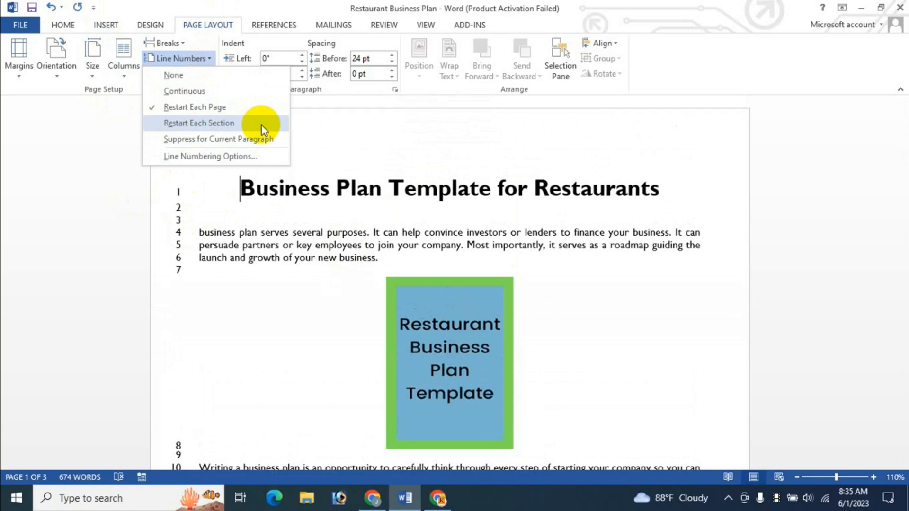
{"action": "left_click", "coordinate": [342, 248]}
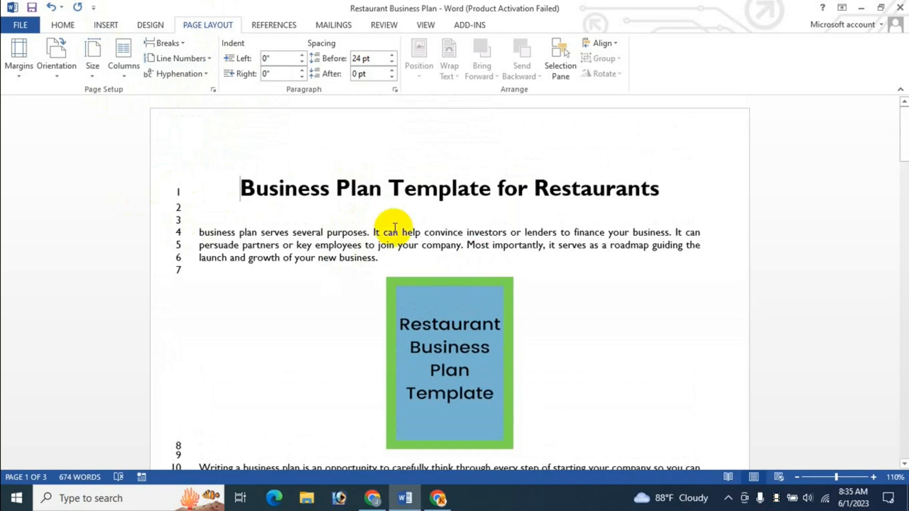
{"action": "scroll", "coordinate": [403, 259], "scroll_direction": "down", "scroll_amount": 3}
{"action": "scroll", "coordinate": [402, 259], "scroll_direction": "down", "scroll_amount": 2}
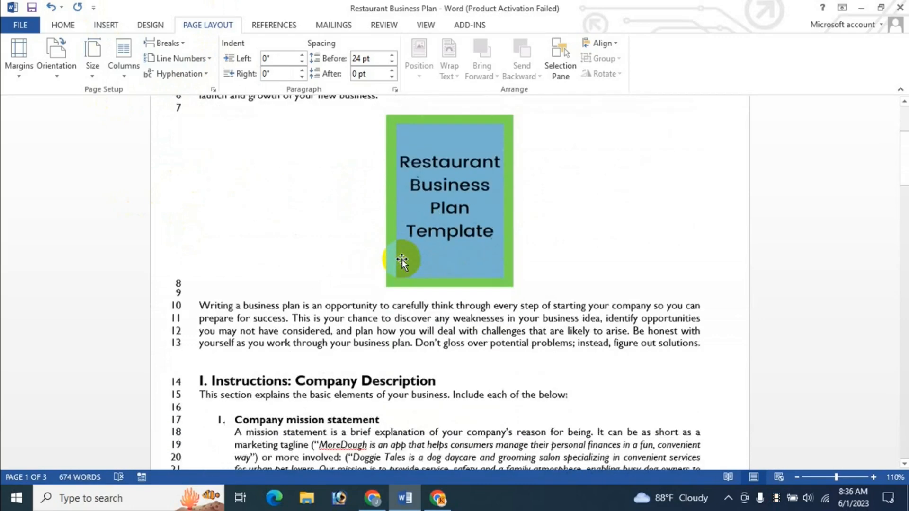
{"action": "scroll", "coordinate": [289, 393], "scroll_direction": "up", "scroll_amount": 5}
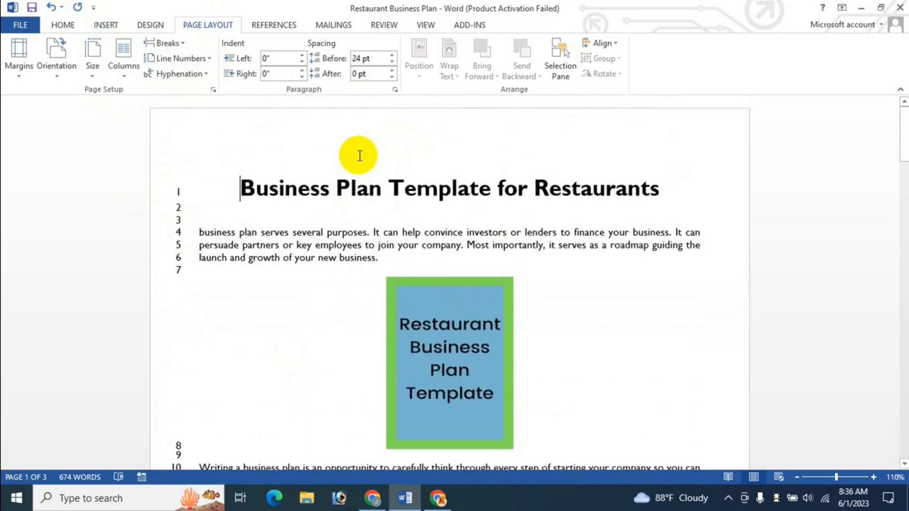
Add an empty line above the "I. Instructions: Company Description" heading and insert a continuous section break there
{"action": "scroll", "coordinate": [428, 294], "scroll_direction": "down", "scroll_amount": 7}
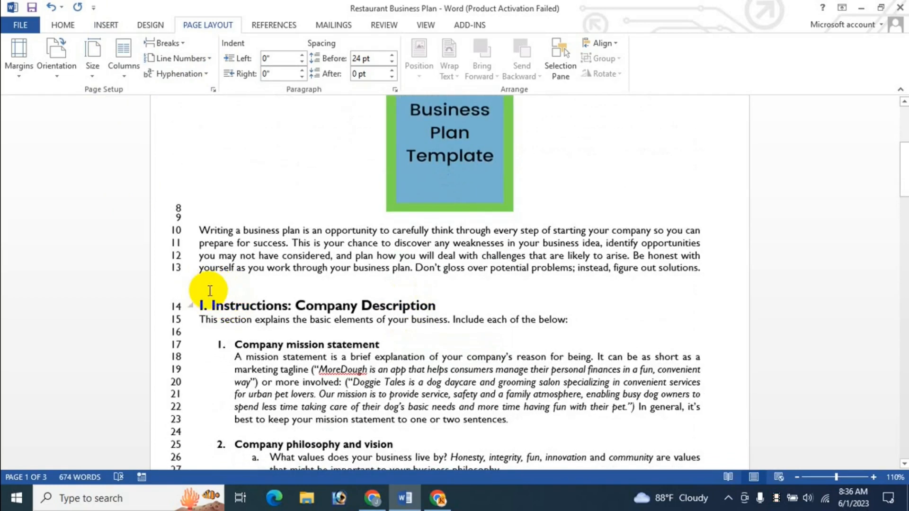
{"action": "left_click", "coordinate": [710, 268]}
{"action": "key", "text": "Return"}
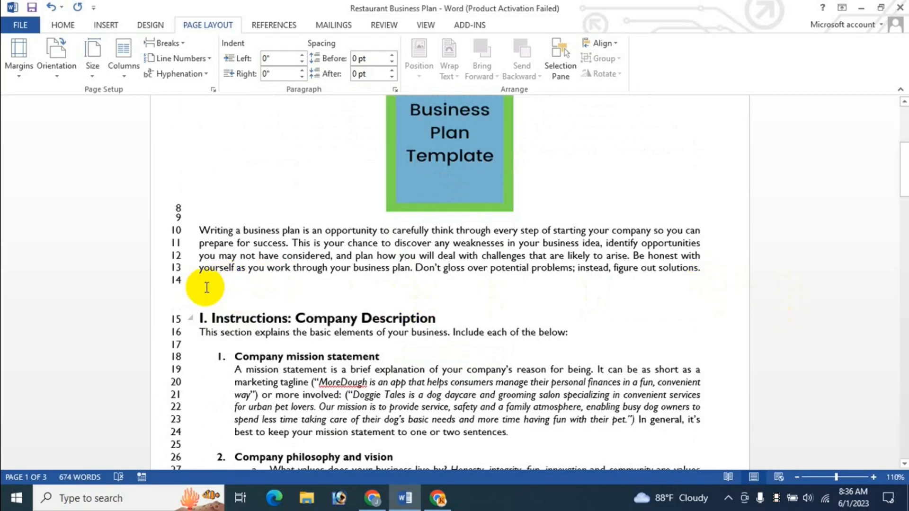
{"action": "left_click", "coordinate": [180, 43]}
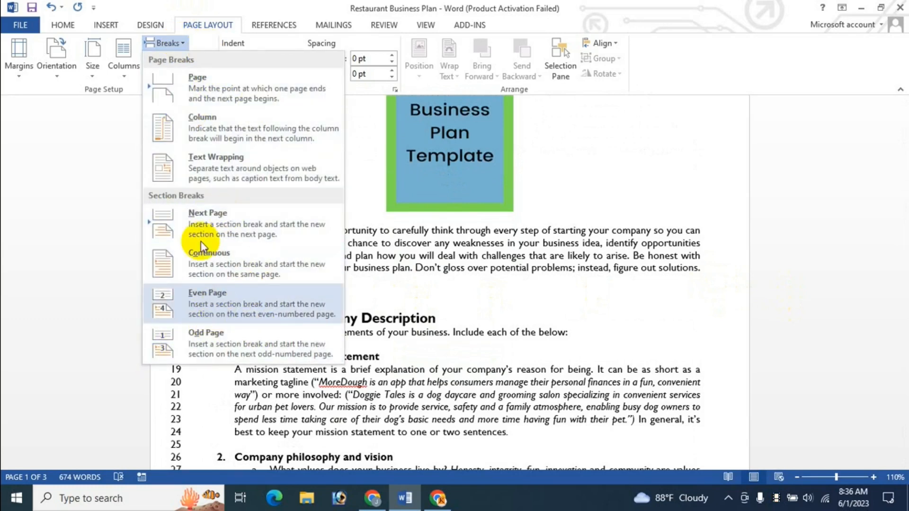
{"action": "left_click", "coordinate": [218, 263]}
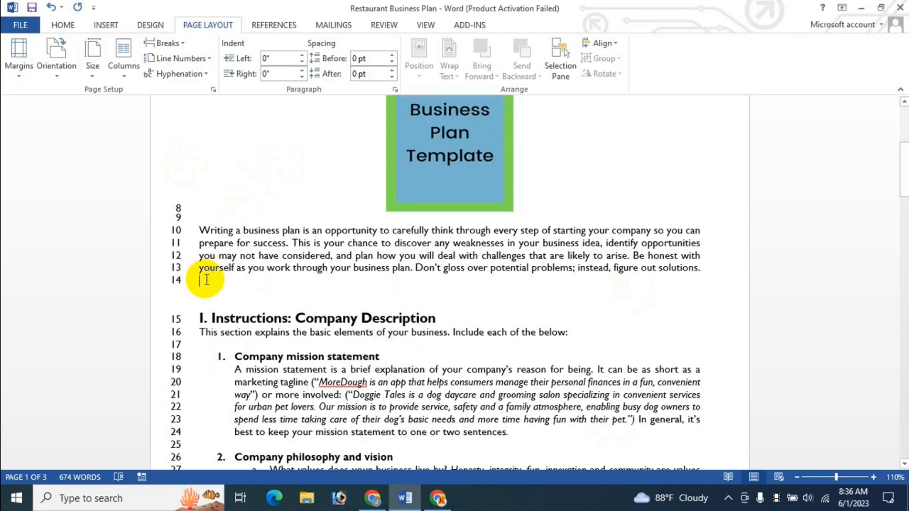
Set the line numbering to restart at each section, from the empty line above the "I. Instructions: Company Description" heading
{"action": "scroll", "coordinate": [291, 158], "scroll_direction": "up", "scroll_amount": 5}
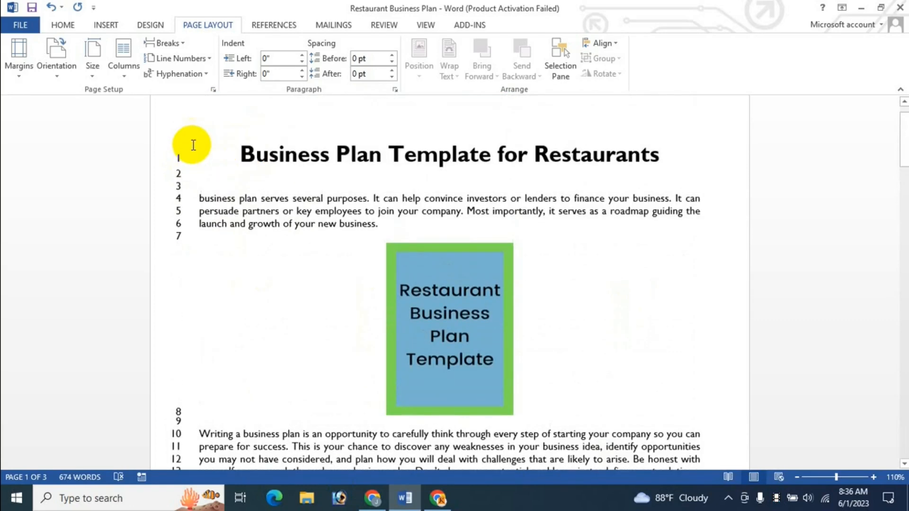
{"action": "scroll", "coordinate": [213, 341], "scroll_direction": "down", "scroll_amount": 3}
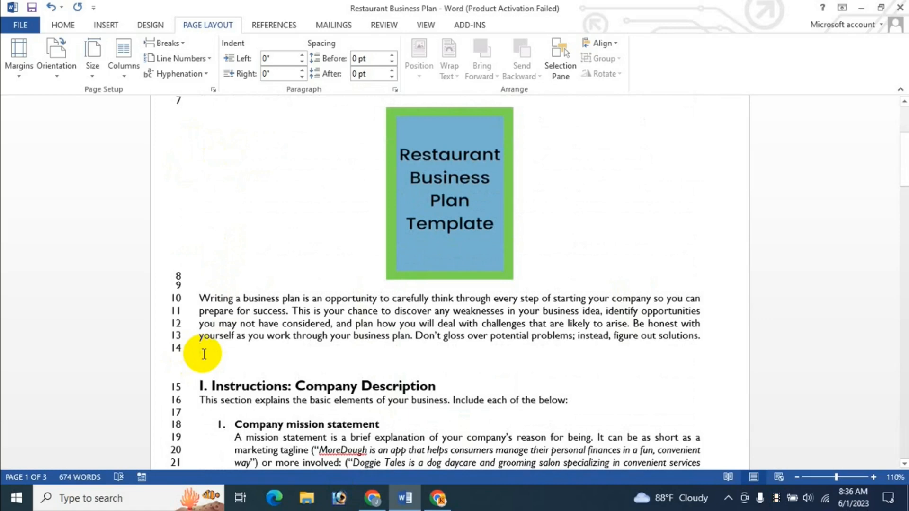
{"action": "left_click", "coordinate": [209, 355]}
{"action": "scroll", "coordinate": [208, 355], "scroll_direction": "down", "scroll_amount": 3}
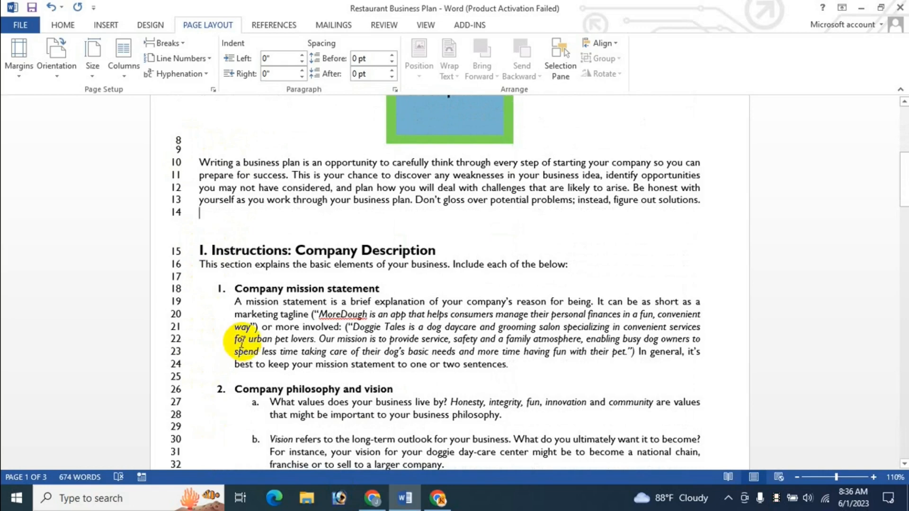
{"action": "scroll", "coordinate": [221, 166], "scroll_direction": "up", "scroll_amount": 2}
{"action": "scroll", "coordinate": [204, 298], "scroll_direction": "up", "scroll_amount": 1}
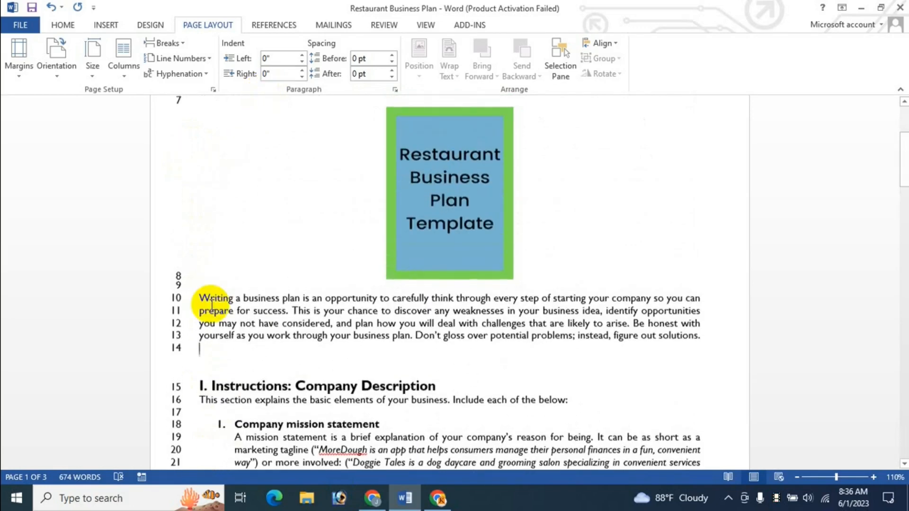
{"action": "scroll", "coordinate": [190, 289], "scroll_direction": "down", "scroll_amount": 2}
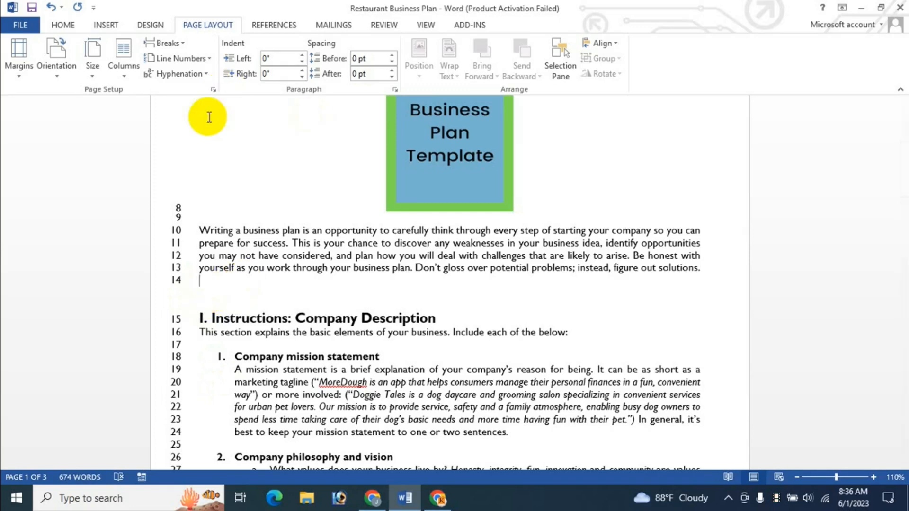
{"action": "left_click", "coordinate": [206, 58]}
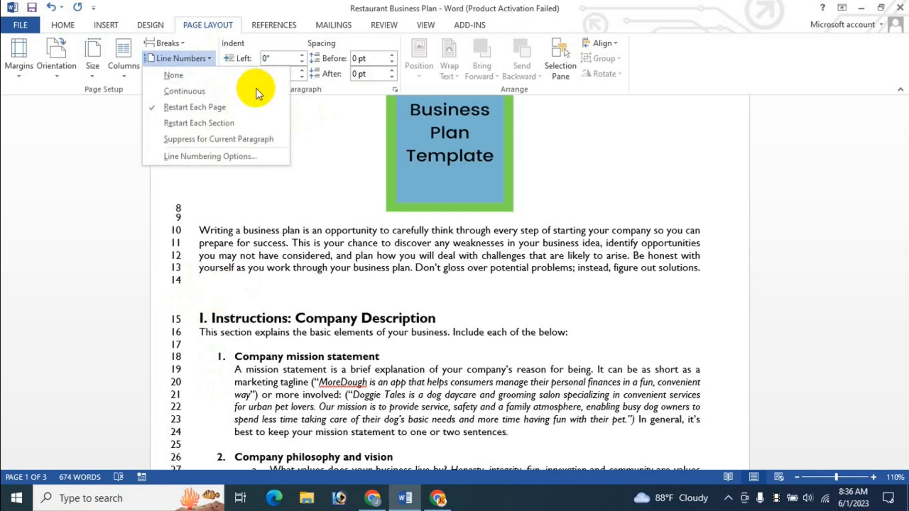
{"action": "left_click", "coordinate": [201, 123]}
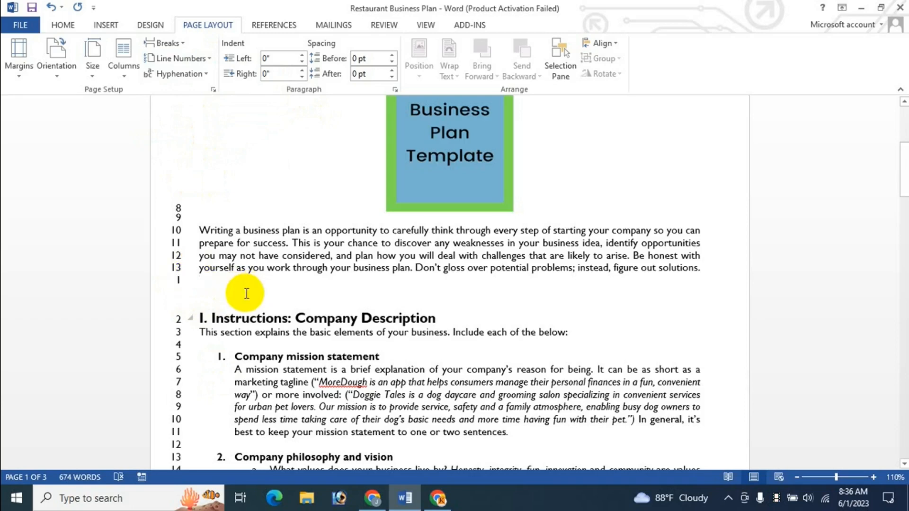
Add an empty line after the "Company mission statement" paragraph and insert a continuous section break there
{"action": "scroll", "coordinate": [206, 233], "scroll_direction": "down", "scroll_amount": 2}
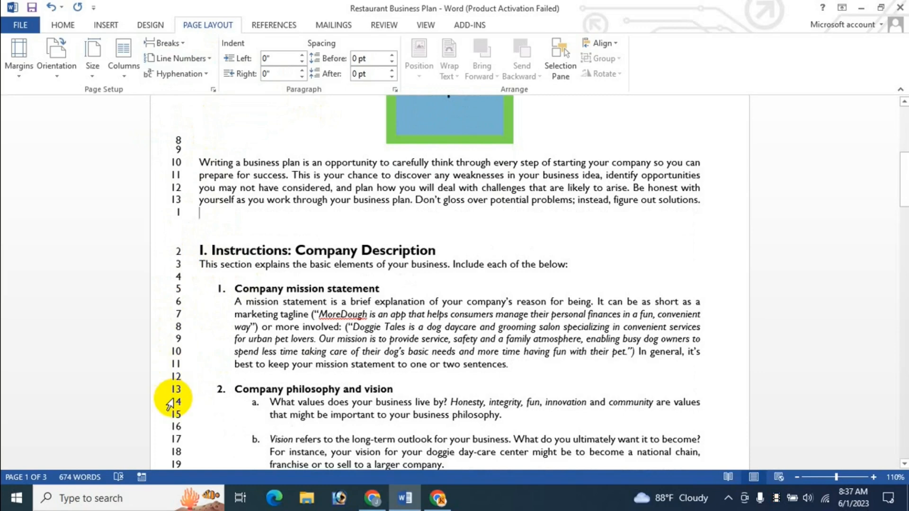
{"action": "scroll", "coordinate": [347, 314], "scroll_direction": "down", "scroll_amount": 4}
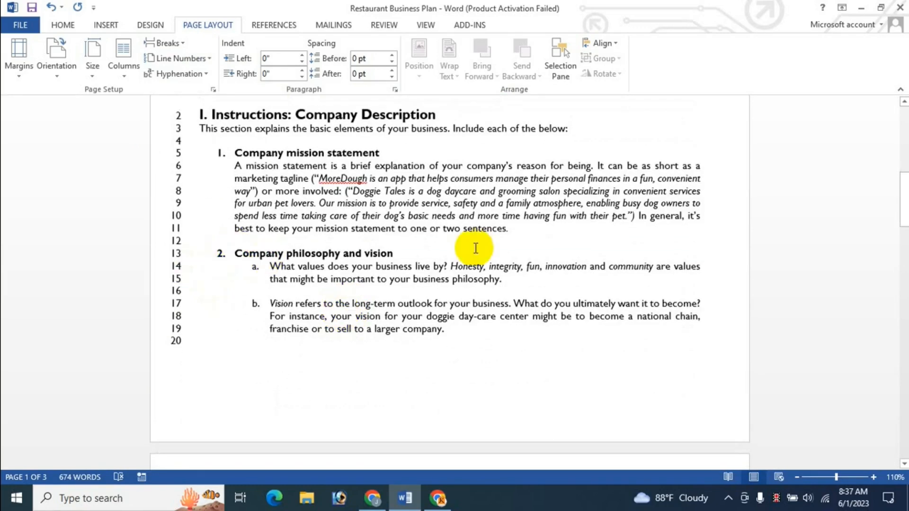
{"action": "left_click", "coordinate": [516, 228]}
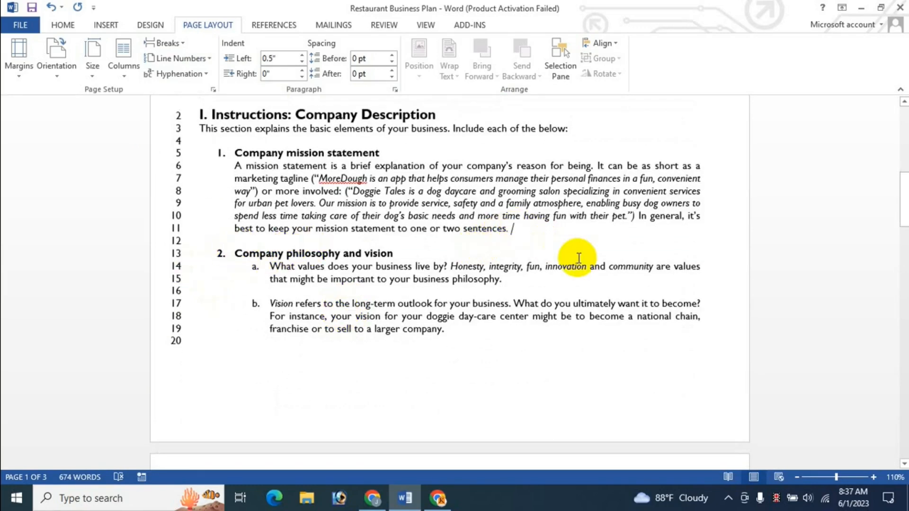
{"action": "key", "text": "Return"}
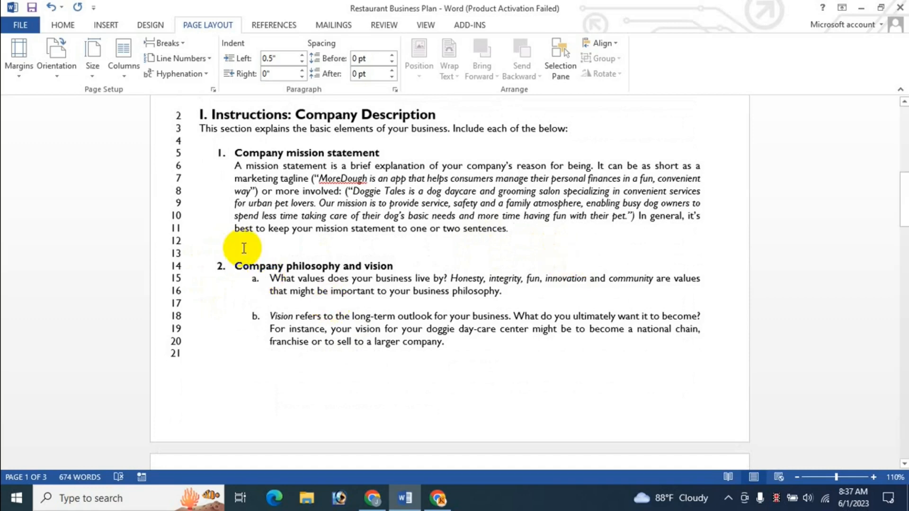
{"action": "left_click", "coordinate": [176, 44]}
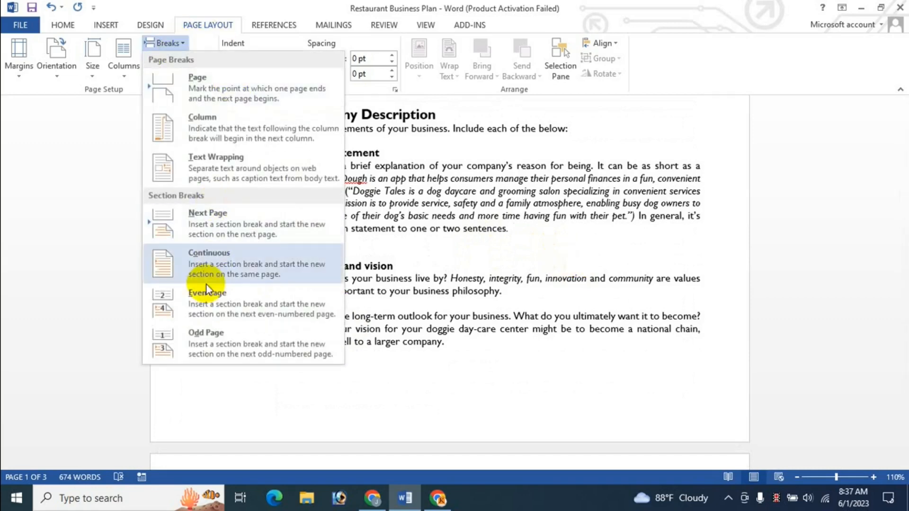
{"action": "left_click", "coordinate": [213, 258]}
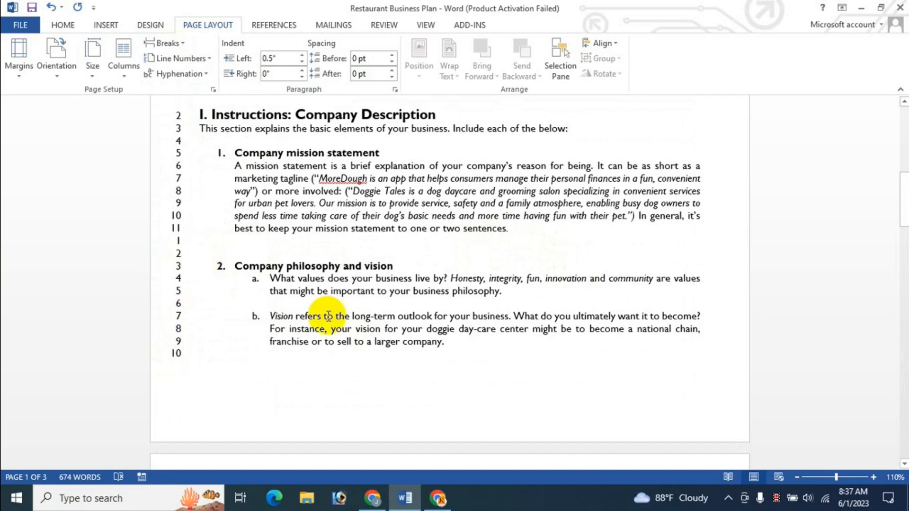
Review the restarted numbers in each section, and turn off line numbering for the section that starts after the mission statement paragraph
{"action": "scroll", "coordinate": [329, 316], "scroll_direction": "up", "scroll_amount": 5}
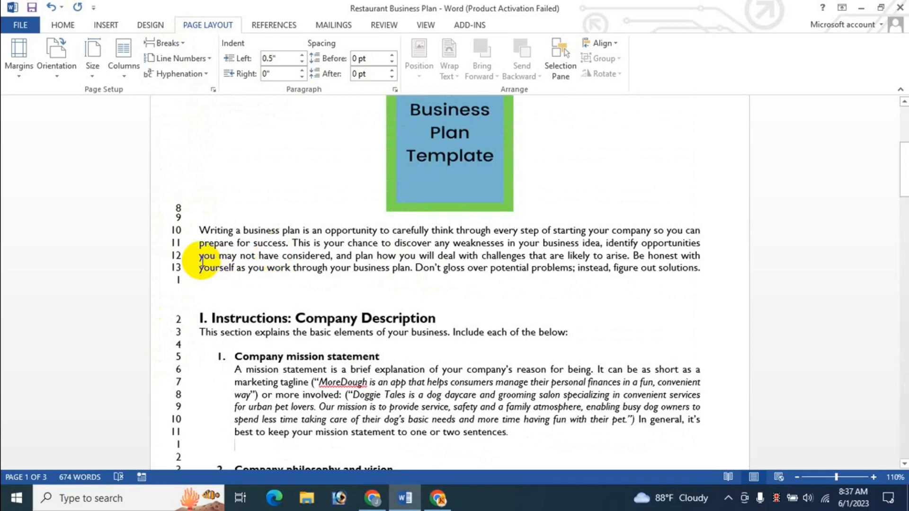
{"action": "scroll", "coordinate": [201, 259], "scroll_direction": "up", "scroll_amount": 1}
{"action": "scroll", "coordinate": [293, 300], "scroll_direction": "down", "scroll_amount": 4}
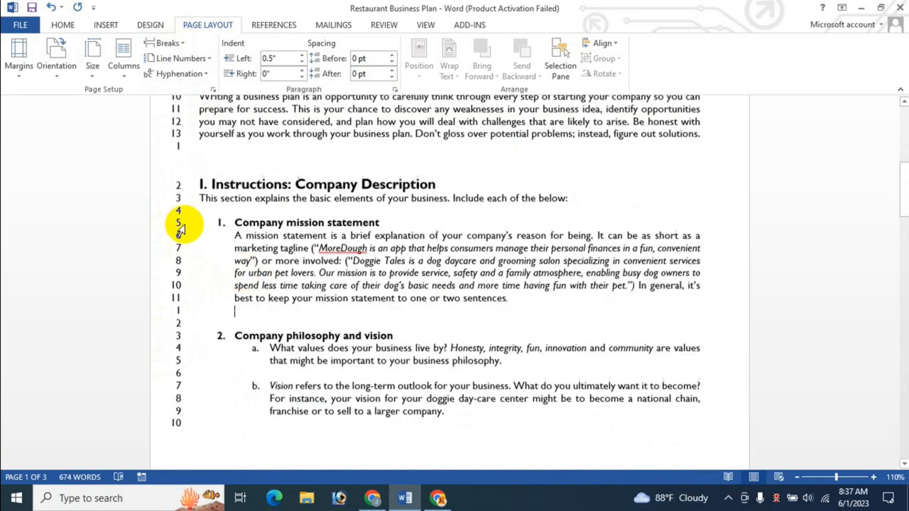
{"action": "scroll", "coordinate": [241, 313], "scroll_direction": "down", "scroll_amount": 3}
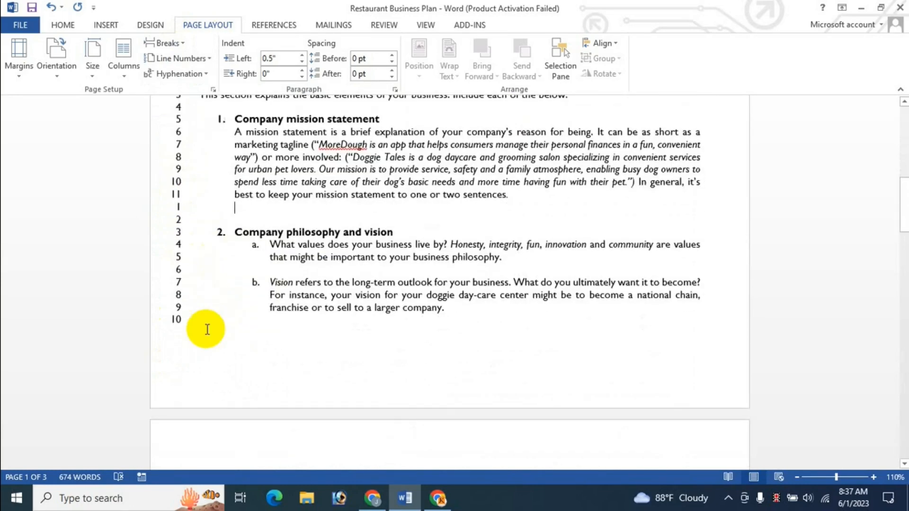
{"action": "scroll", "coordinate": [234, 260], "scroll_direction": "up", "scroll_amount": 6}
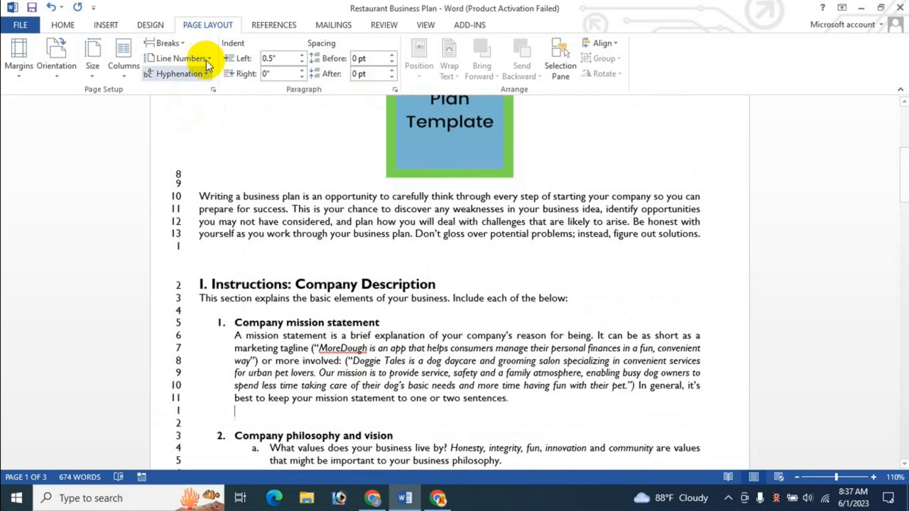
{"action": "left_click", "coordinate": [211, 58]}
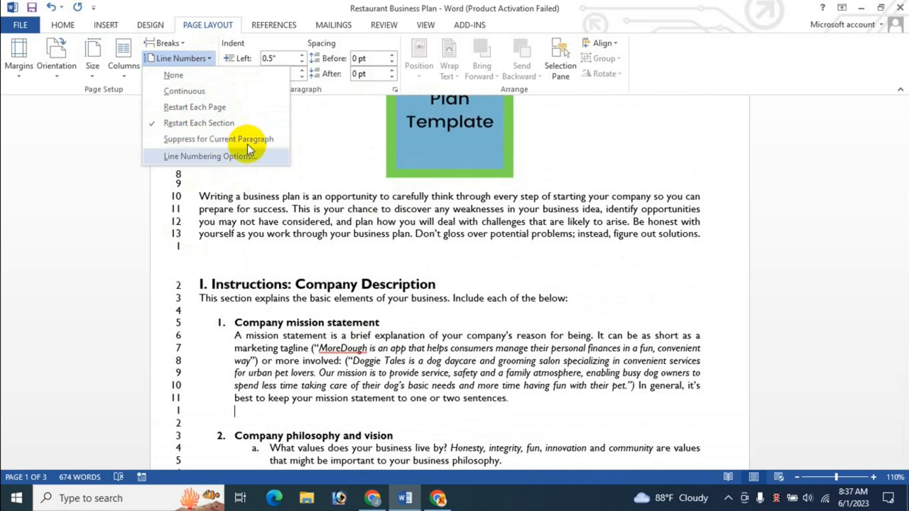
{"action": "left_click", "coordinate": [193, 76]}
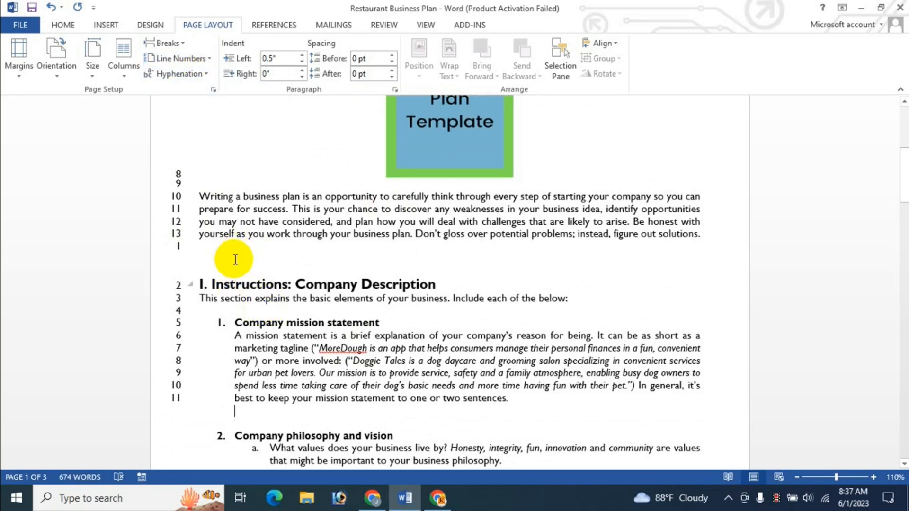
Reveal the formatting marks, delete the continuous section break after the mission statement paragraph, and hide the marks again
{"action": "left_click", "coordinate": [61, 26]}
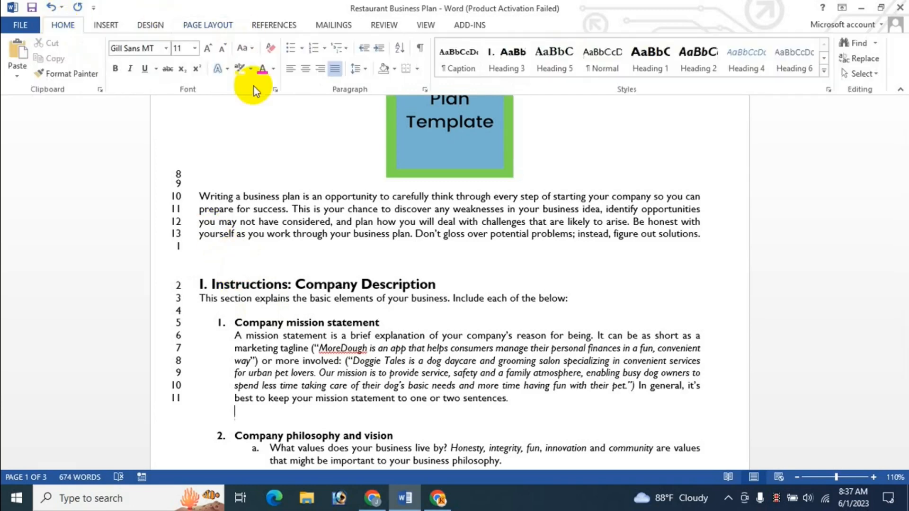
{"action": "left_click", "coordinate": [419, 49]}
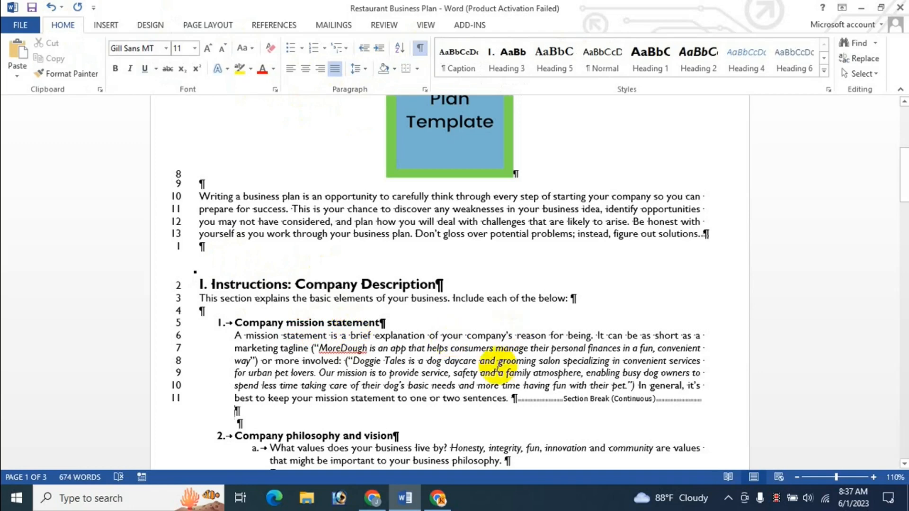
{"action": "left_click", "coordinate": [555, 402]}
{"action": "key", "text": "Delete"}
{"action": "scroll", "coordinate": [555, 402], "scroll_direction": "down", "scroll_amount": 5}
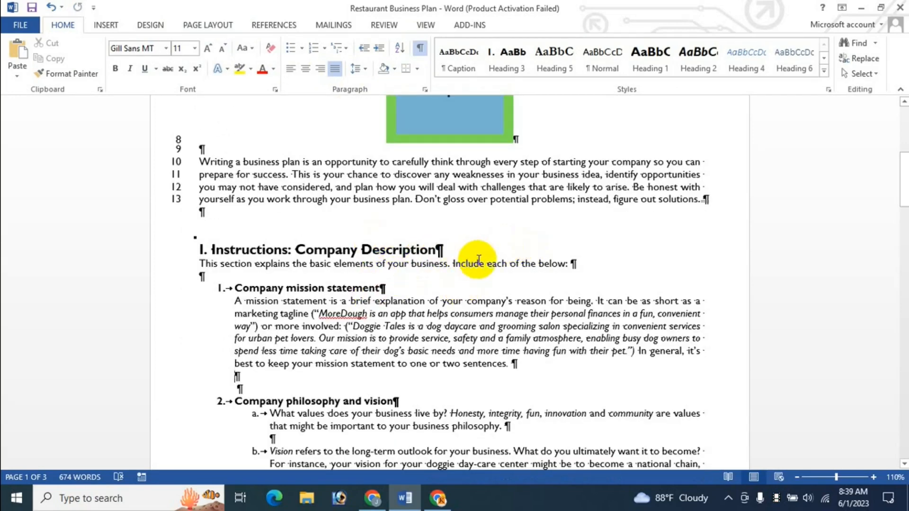
{"action": "left_click", "coordinate": [420, 49]}
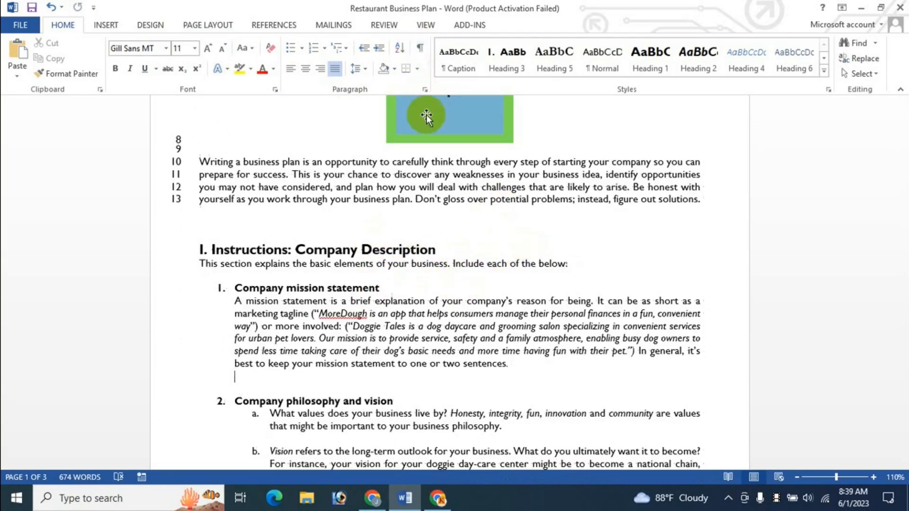
In Outline view, delete the continuous section break above "I. Instructions: Company Description", and close the outline
{"action": "left_click", "coordinate": [423, 25]}
{"action": "left_click", "coordinate": [112, 42]}
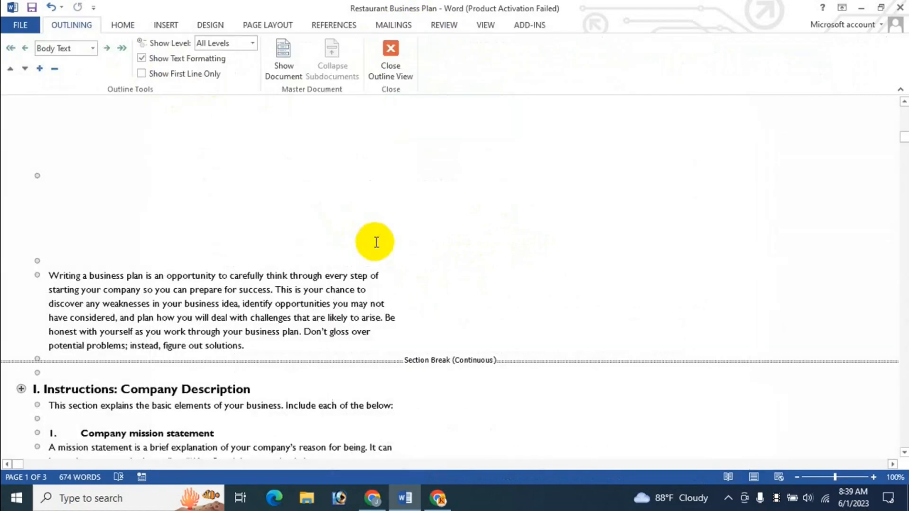
{"action": "scroll", "coordinate": [467, 279], "scroll_direction": "down", "scroll_amount": 5}
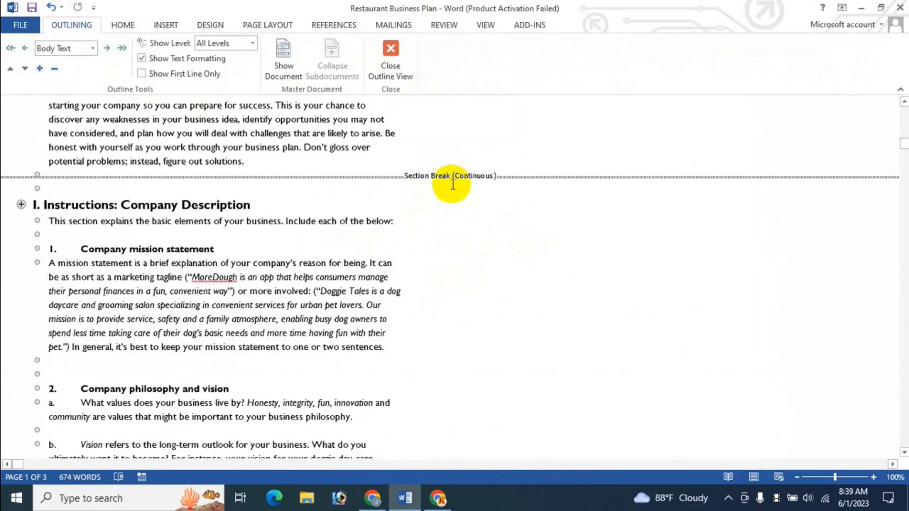
{"action": "left_click", "coordinate": [154, 178]}
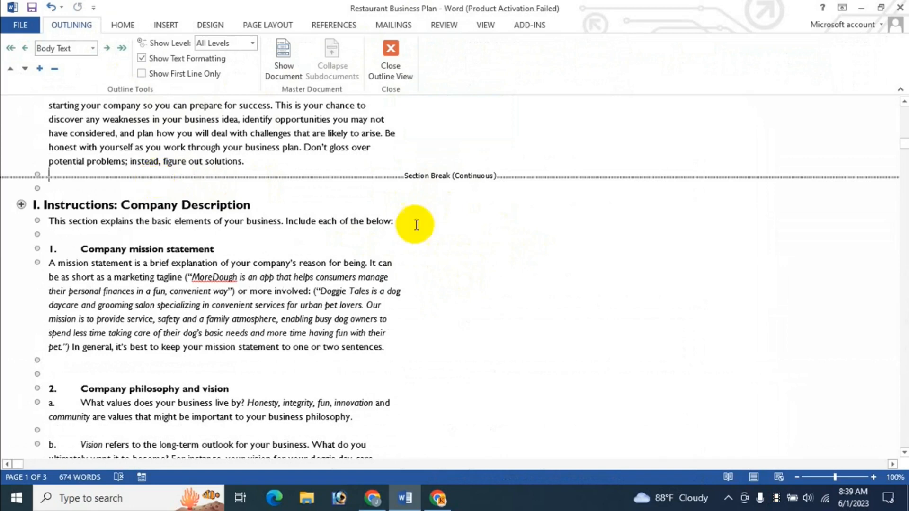
{"action": "key", "text": "Delete"}
{"action": "left_click", "coordinate": [392, 61]}
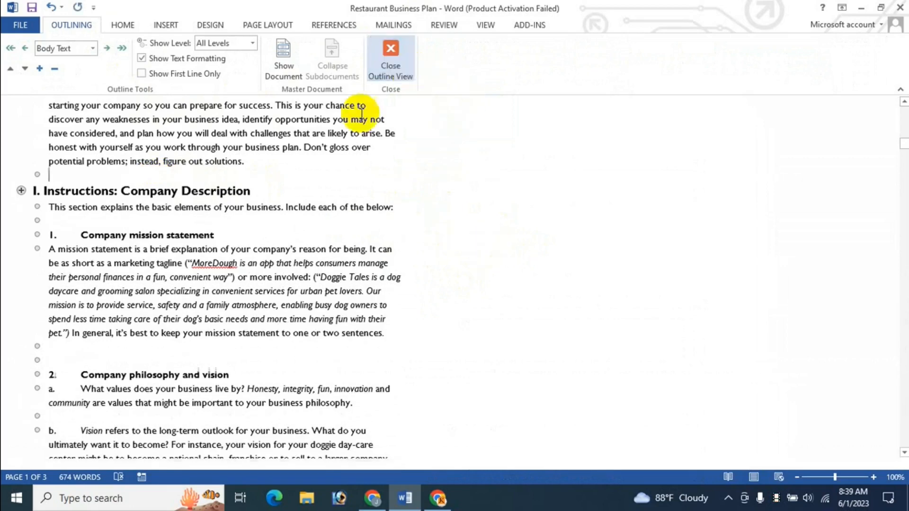
Return to the beginning of the document and apply continuous line numbering
{"action": "scroll", "coordinate": [507, 333], "scroll_direction": "down", "scroll_amount": 10}
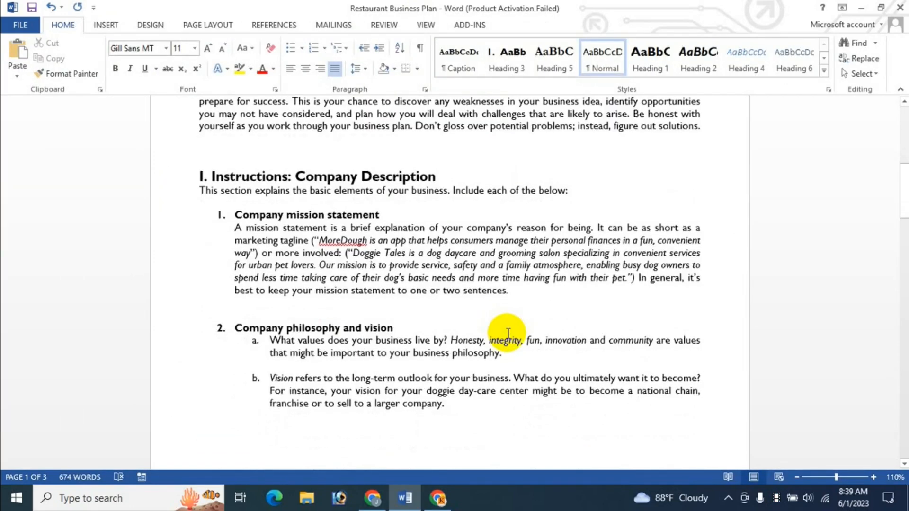
{"action": "scroll", "coordinate": [507, 379], "scroll_direction": "up", "scroll_amount": 12}
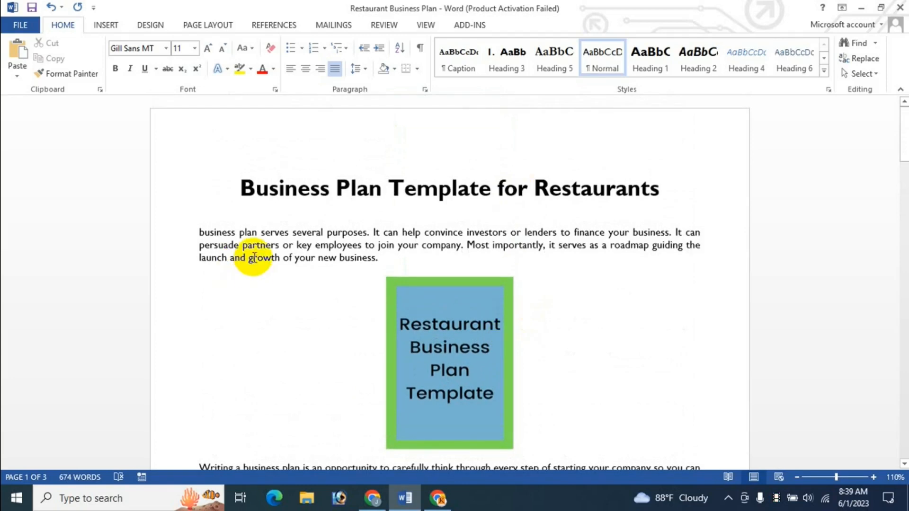
{"action": "left_click", "coordinate": [212, 25]}
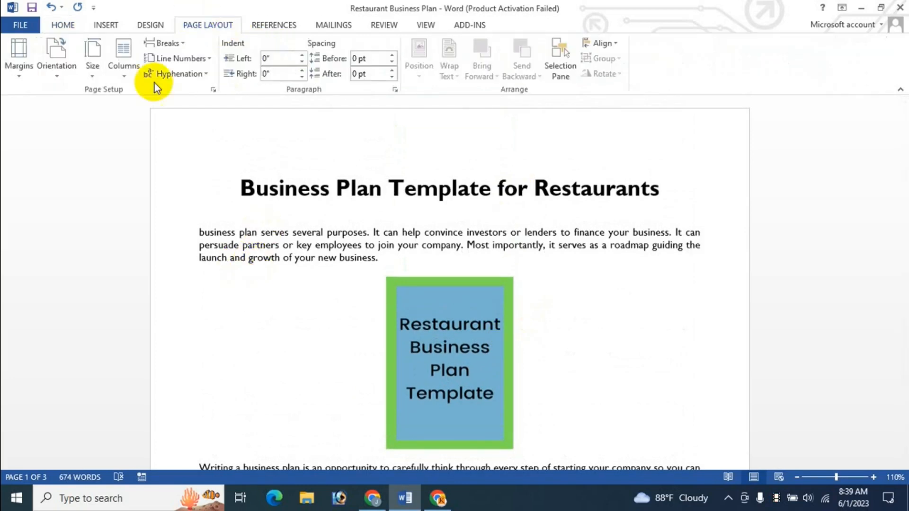
{"action": "left_click", "coordinate": [209, 59]}
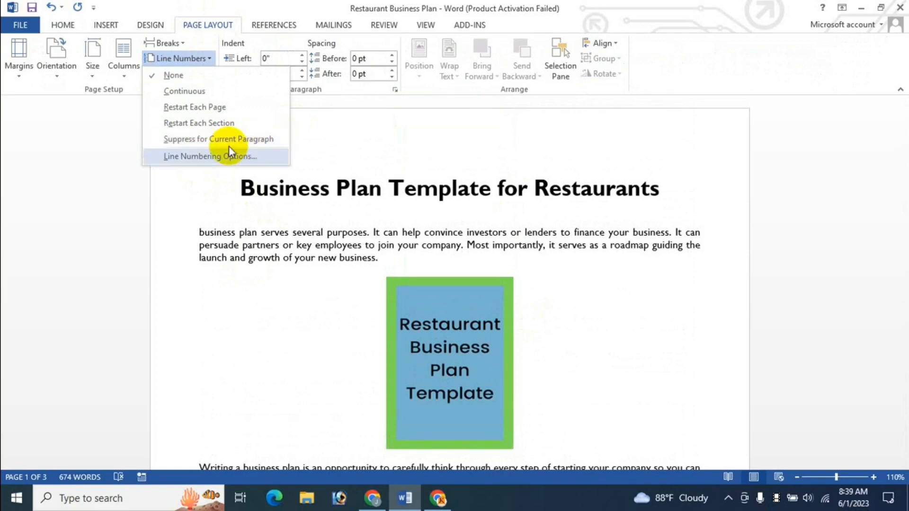
{"action": "left_click", "coordinate": [192, 92]}
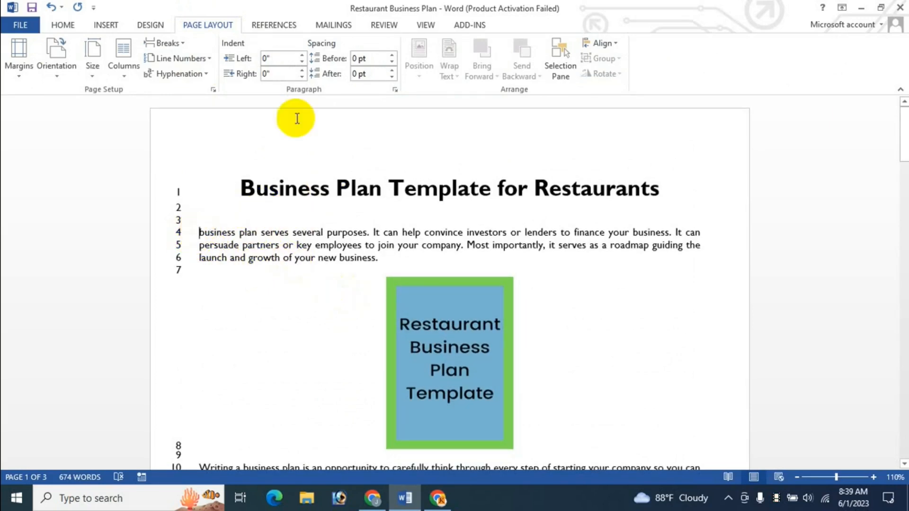
Suppress line numbers for the opening paragraph that starts with "business plan serves several purposes"
{"action": "left_click", "coordinate": [208, 59]}
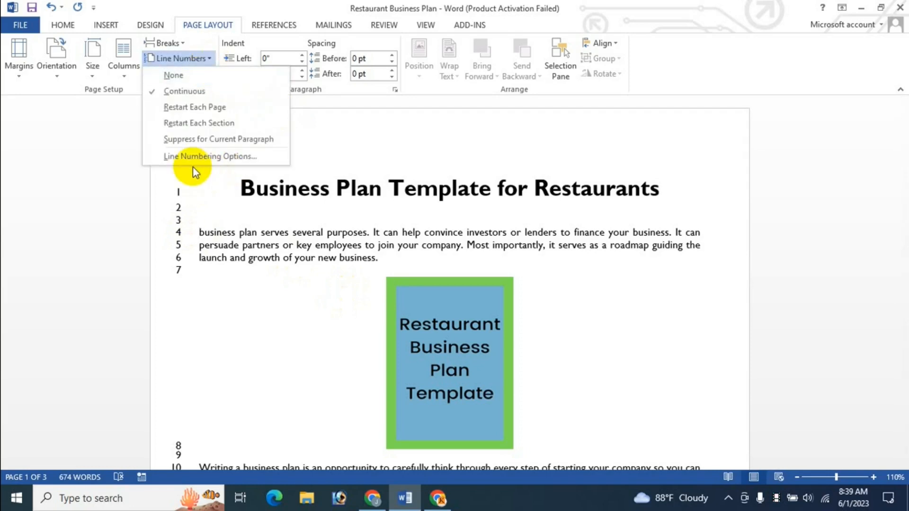
{"action": "left_click", "coordinate": [232, 142]}
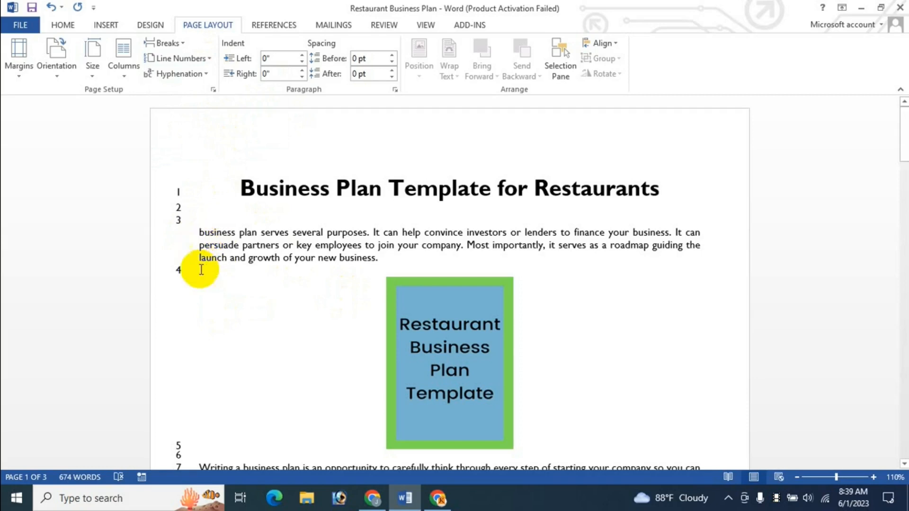
{"action": "scroll", "coordinate": [280, 302], "scroll_direction": "down", "scroll_amount": 3}
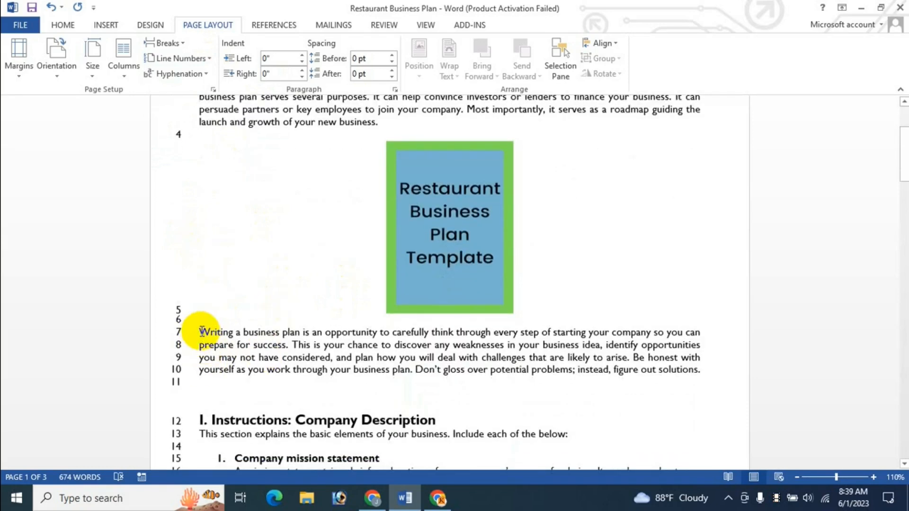
Suppress line numbers for the paragraph that starts with "Writing a business plan is an opportunity"
{"action": "left_click", "coordinate": [206, 61]}
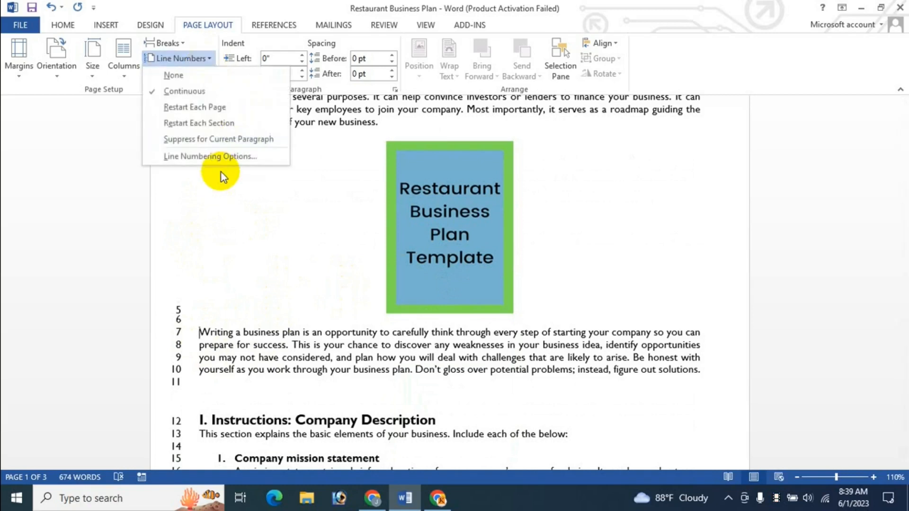
{"action": "left_click", "coordinate": [208, 138]}
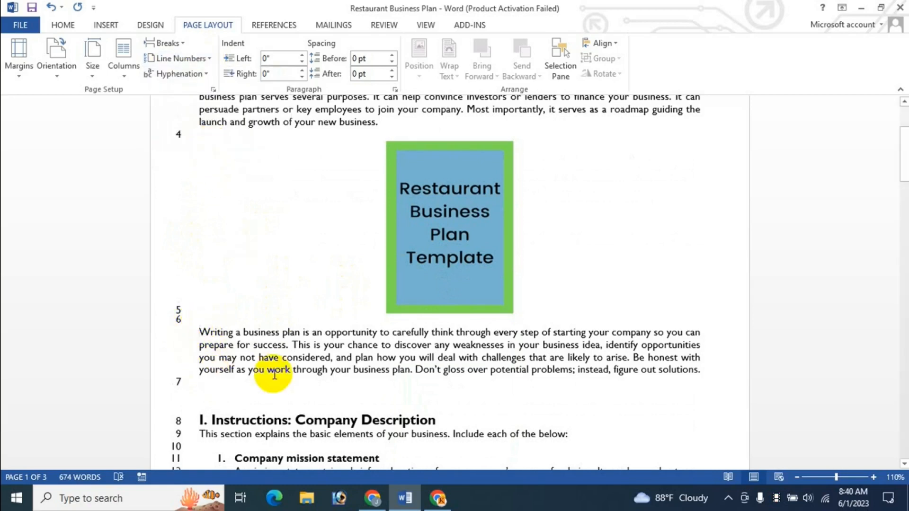
{"action": "scroll", "coordinate": [227, 197], "scroll_direction": "up", "scroll_amount": 3}
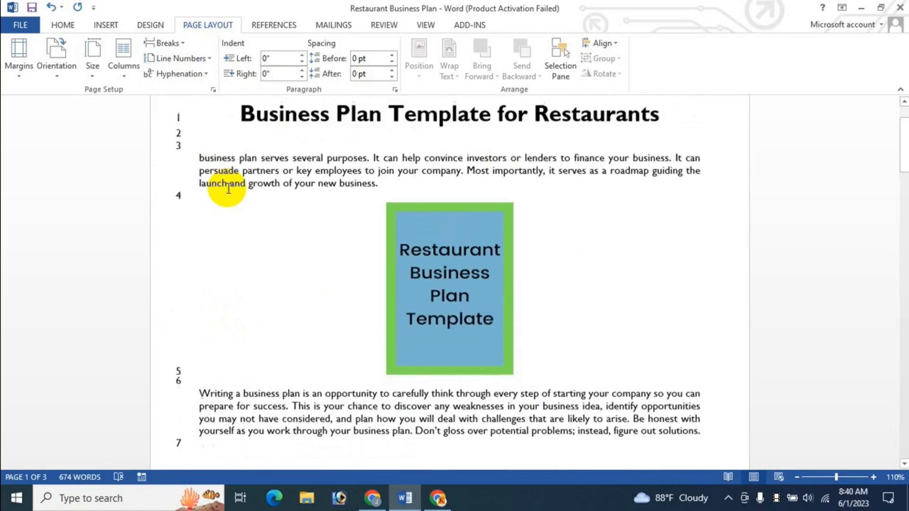
{"action": "scroll", "coordinate": [265, 334], "scroll_direction": "down", "scroll_amount": 3}
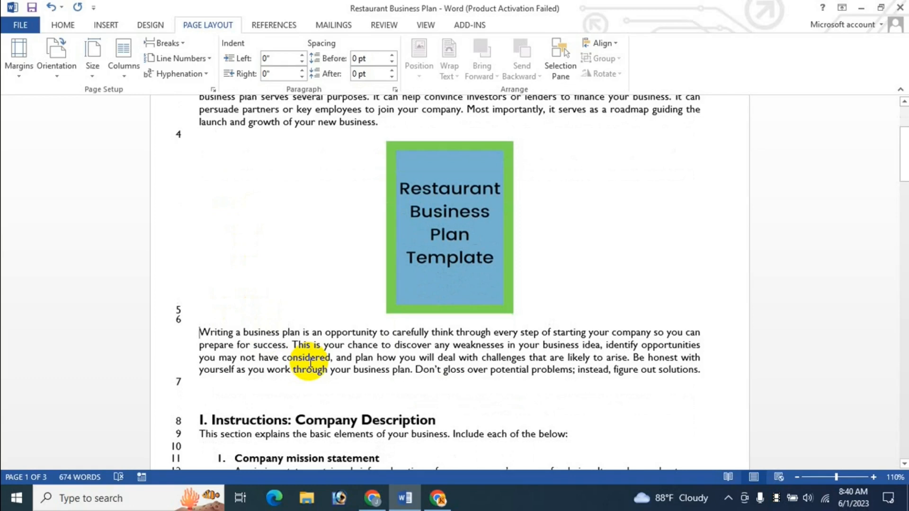
{"action": "scroll", "coordinate": [310, 362], "scroll_direction": "up", "scroll_amount": 3}
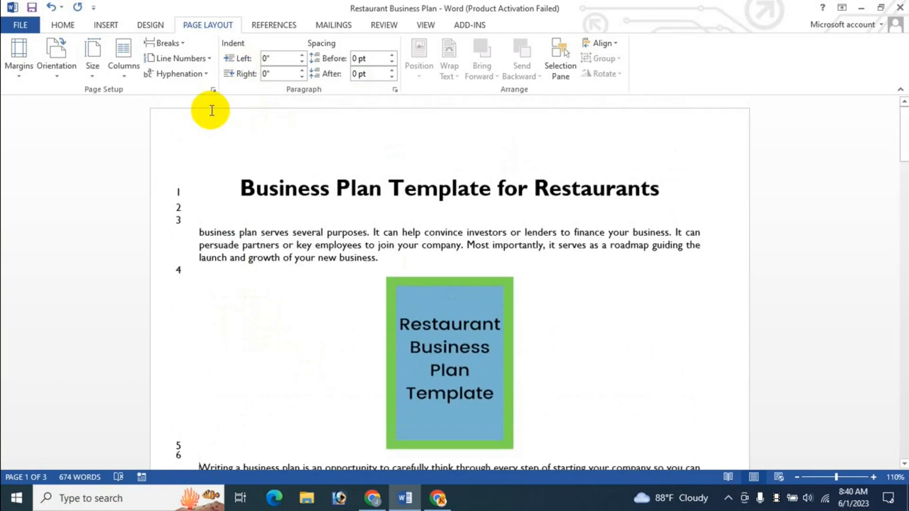
Set the whole document's continuous line numbering to start at 3
{"action": "left_click", "coordinate": [207, 59]}
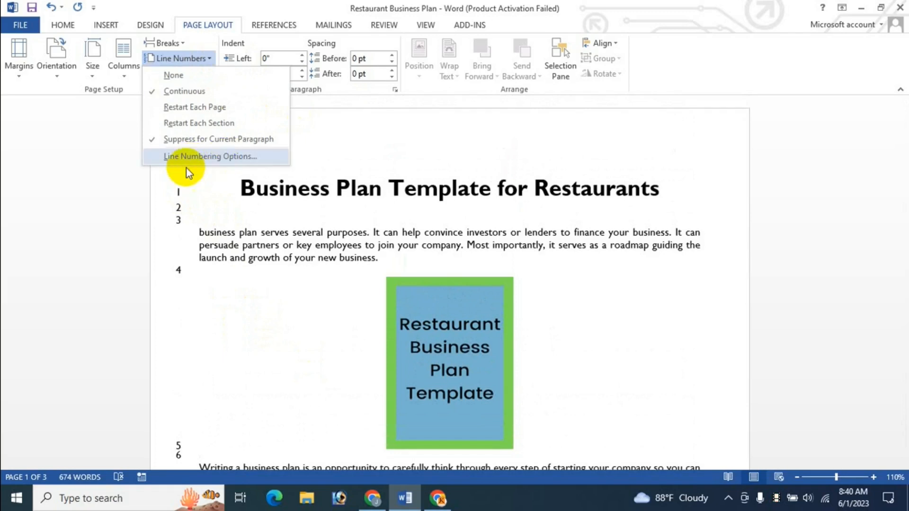
{"action": "left_click", "coordinate": [198, 161]}
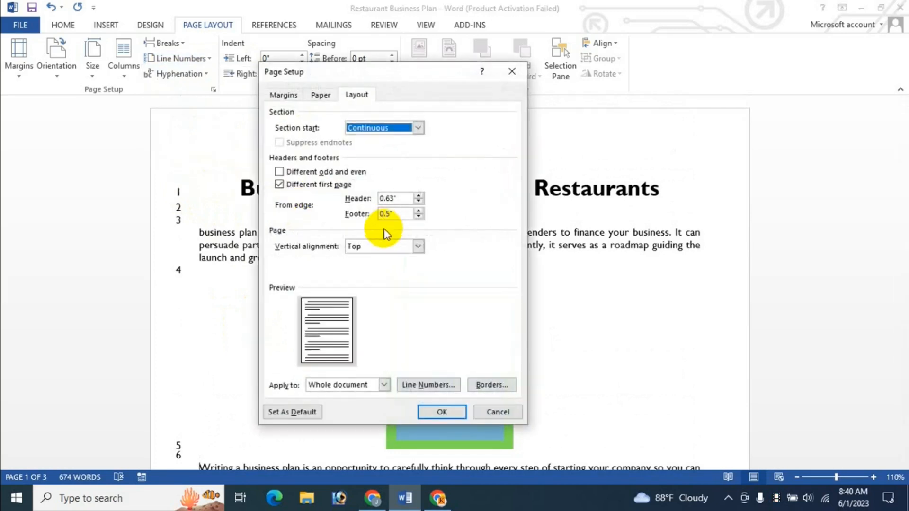
{"action": "left_click", "coordinate": [433, 383]}
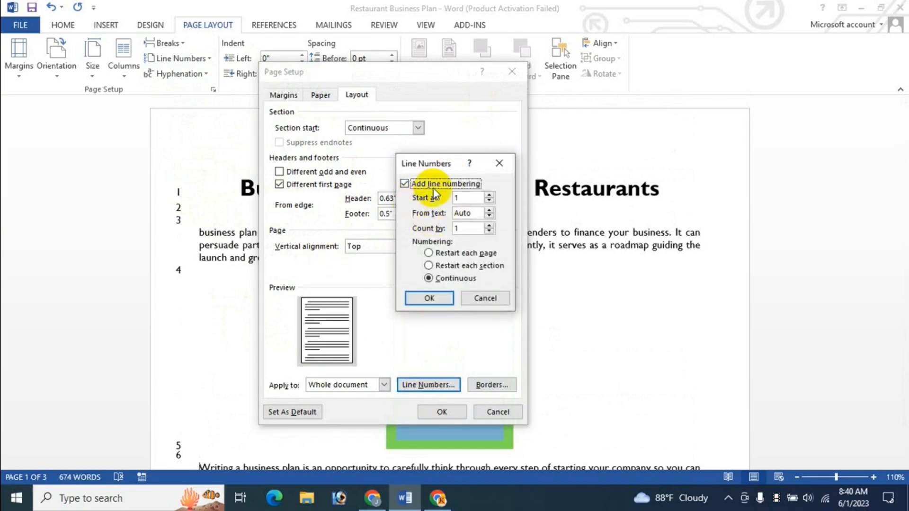
{"action": "left_click", "coordinate": [490, 195]}
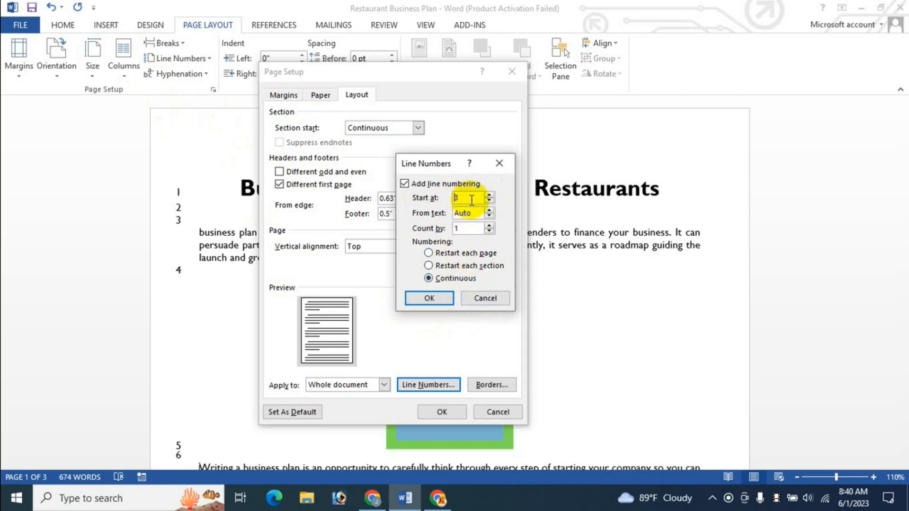
{"action": "left_click", "coordinate": [430, 298]}
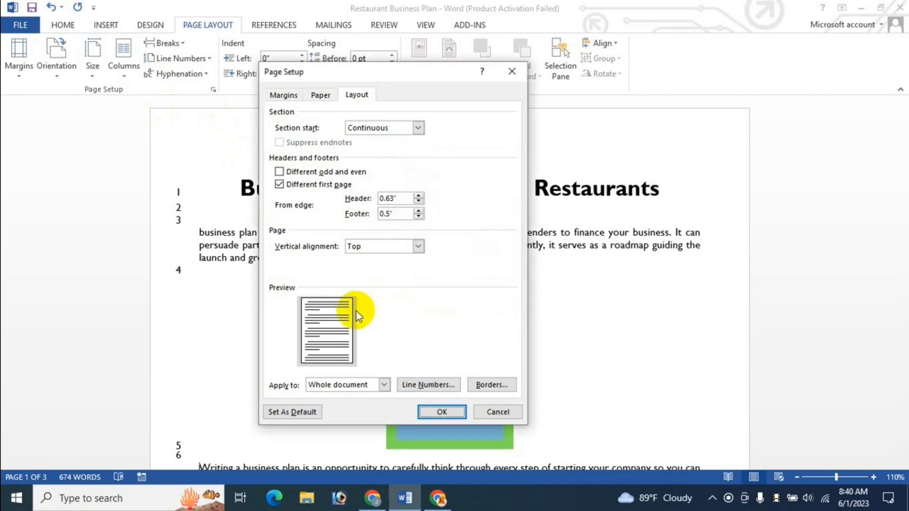
{"action": "left_click", "coordinate": [433, 412]}
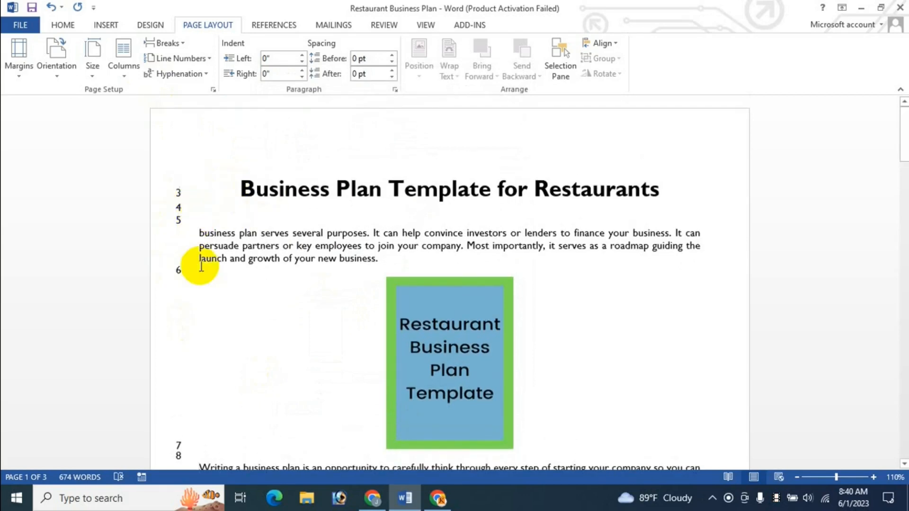
Turn off line number suppression for the paragraph that starts with "Writing a business plan is an opportunity"
{"action": "left_click", "coordinate": [209, 59]}
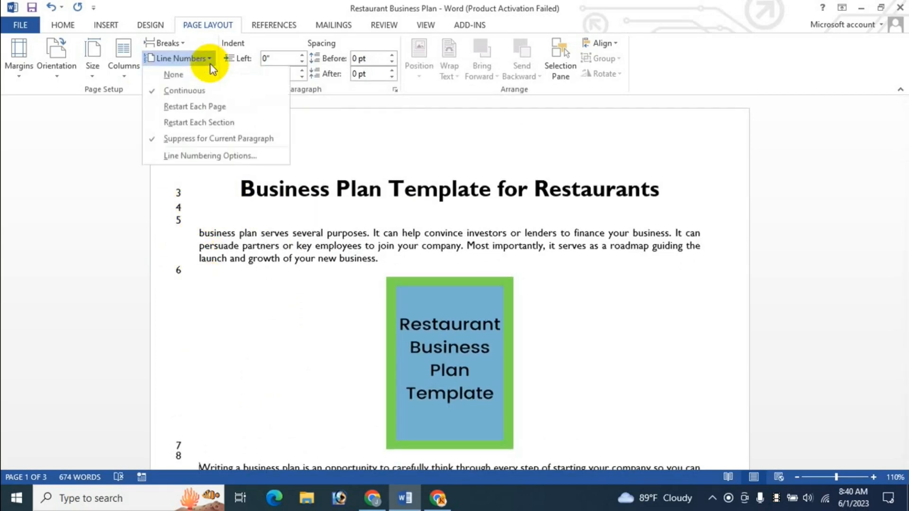
{"action": "left_click", "coordinate": [170, 139]}
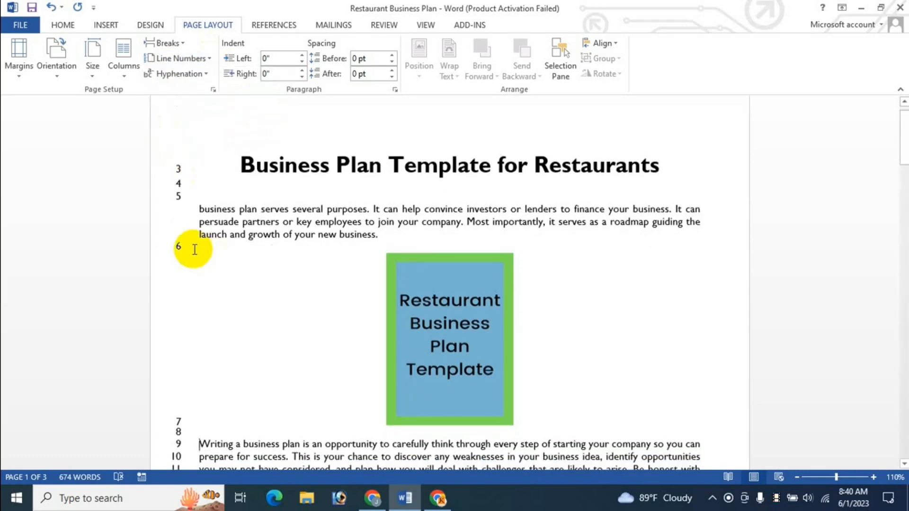
{"action": "scroll", "coordinate": [215, 349], "scroll_direction": "down", "scroll_amount": 3}
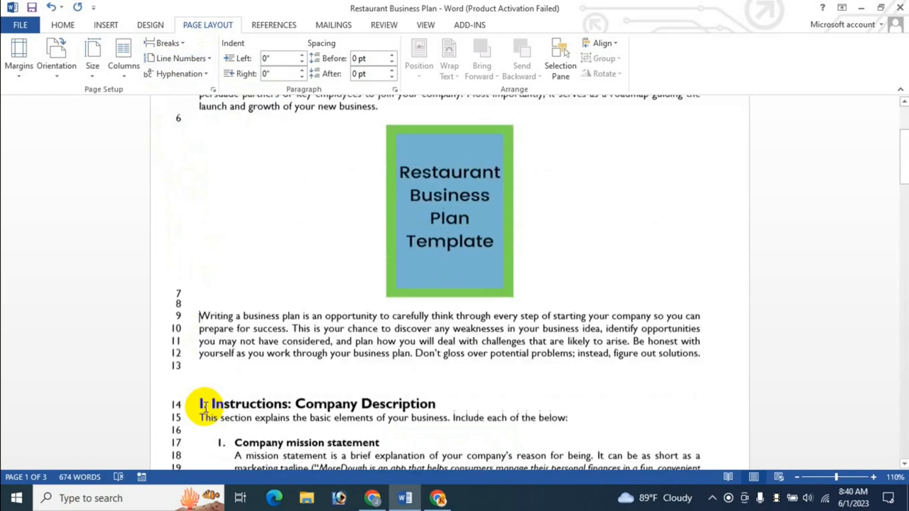
{"action": "scroll", "coordinate": [206, 407], "scroll_direction": "up", "scroll_amount": 3}
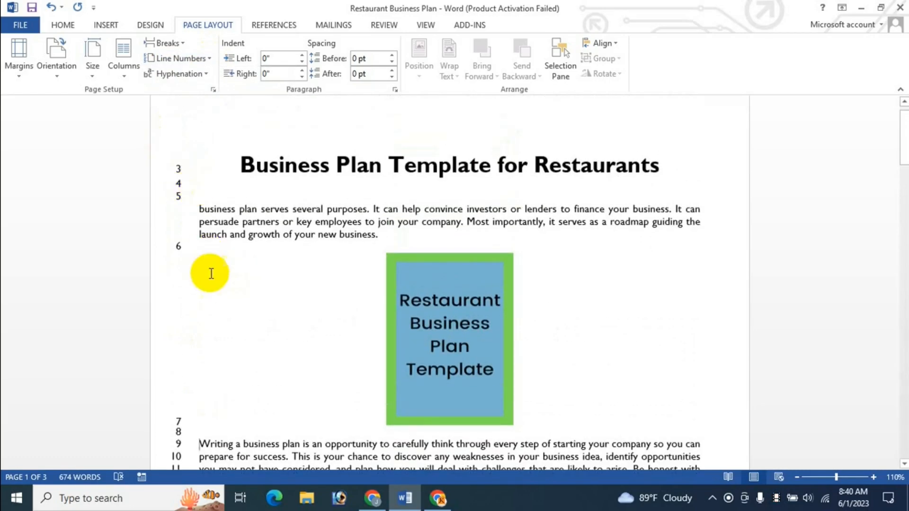
Set the distance of the line numbers from the text to 0.6" for the whole document
{"action": "left_click", "coordinate": [210, 62]}
{"action": "left_click", "coordinate": [208, 154]}
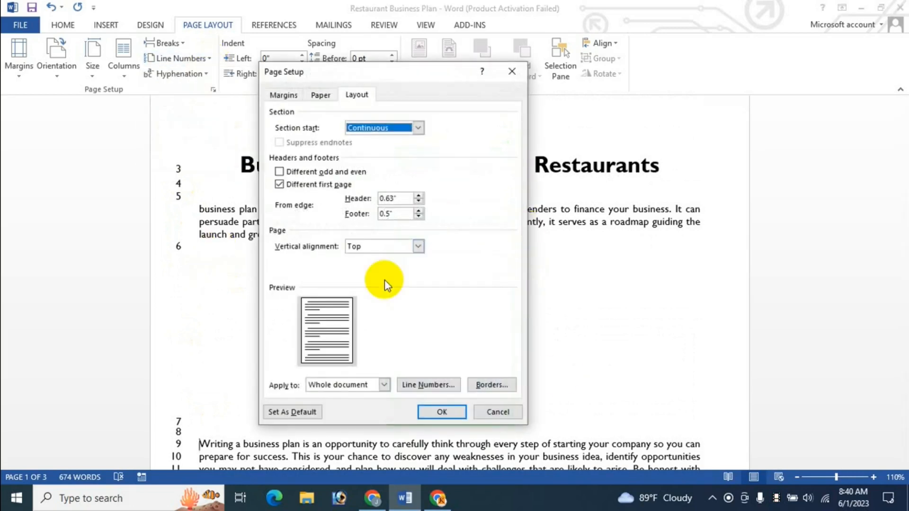
{"action": "left_click", "coordinate": [428, 384]}
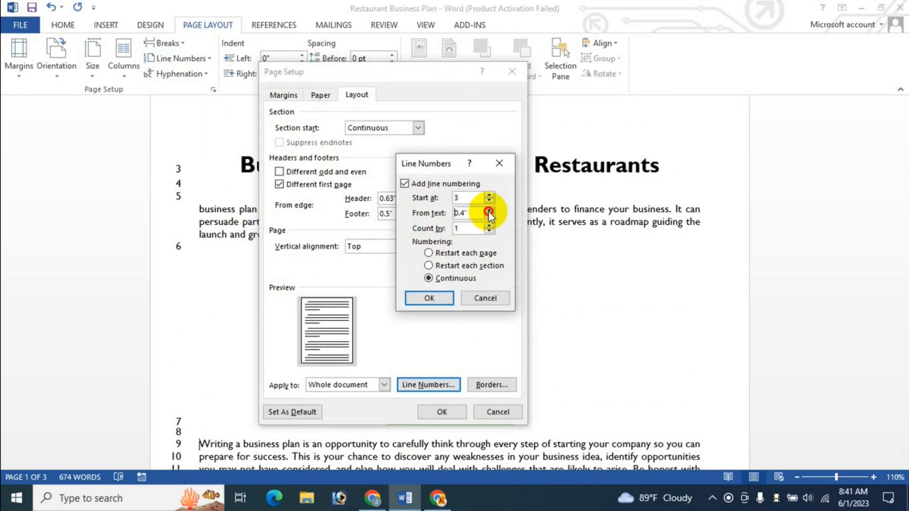
{"action": "left_click", "coordinate": [488, 210]}
{"action": "left_click", "coordinate": [488, 210]}
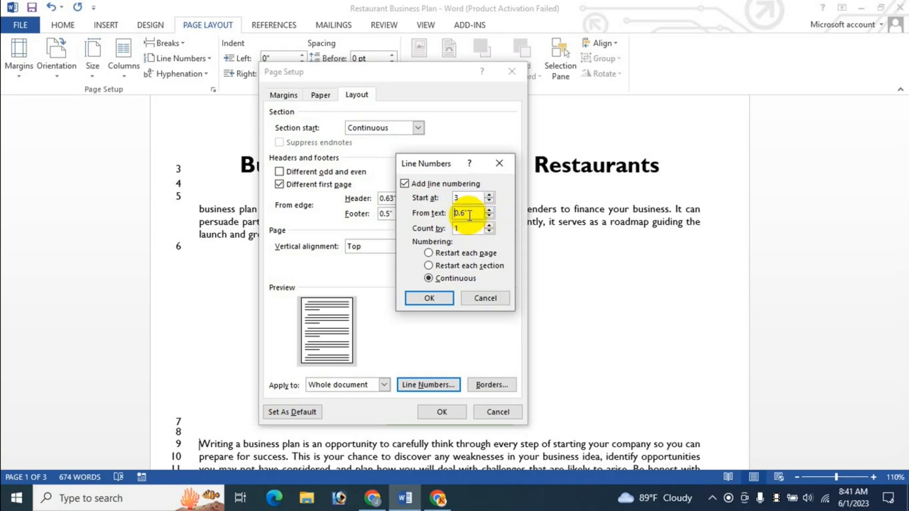
{"action": "left_click", "coordinate": [417, 300]}
{"action": "left_click", "coordinate": [445, 411]}
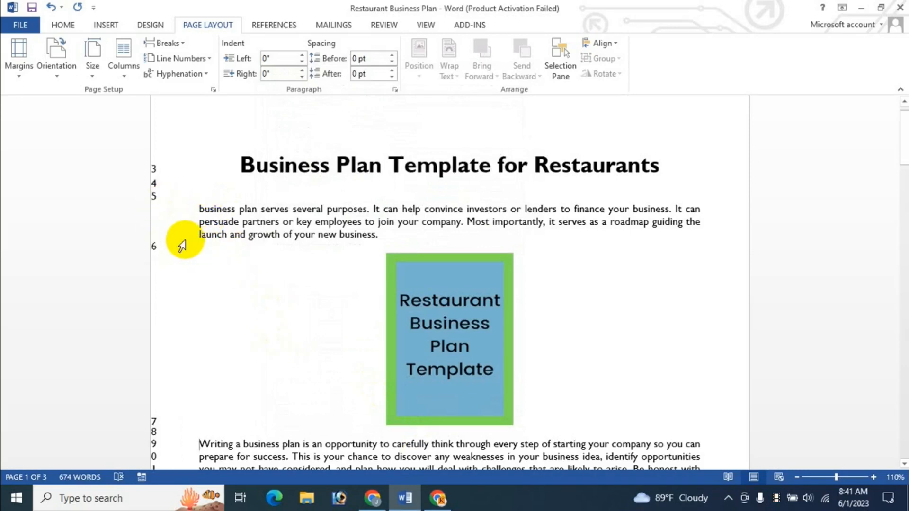
Set the line numbers to count by 4 and their distance from the text to Auto for the whole document
{"action": "left_click", "coordinate": [211, 59]}
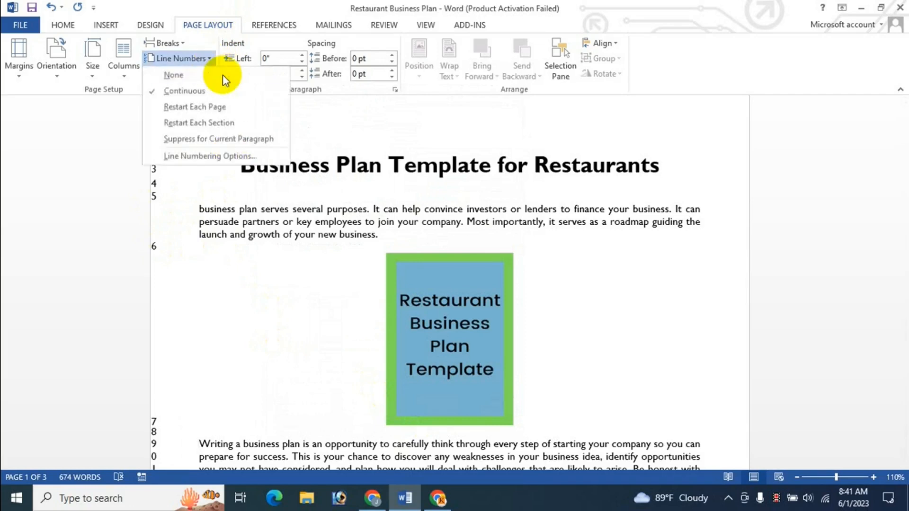
{"action": "left_click", "coordinate": [231, 156]}
{"action": "left_click", "coordinate": [421, 384]}
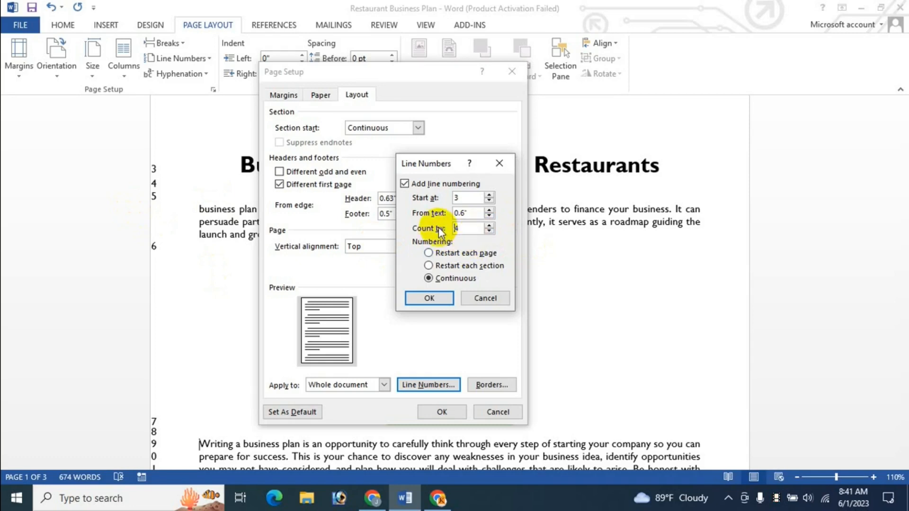
{"action": "left_click", "coordinate": [489, 216]}
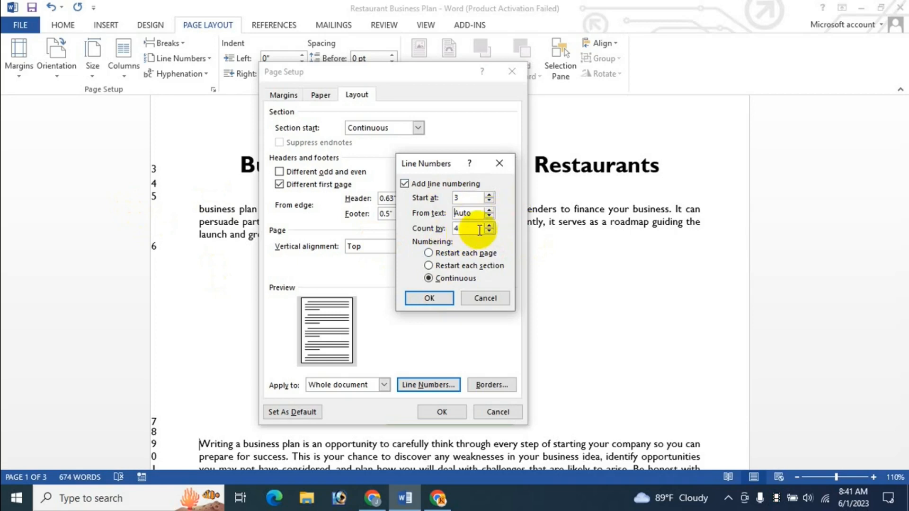
{"action": "left_click", "coordinate": [429, 298]}
{"action": "left_click", "coordinate": [442, 412]}
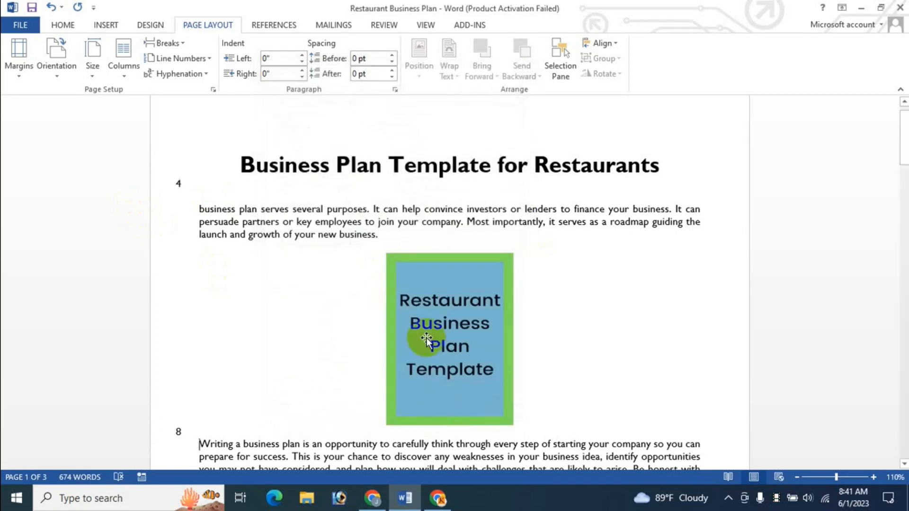
{"action": "scroll", "coordinate": [216, 317], "scroll_direction": "down", "scroll_amount": 5}
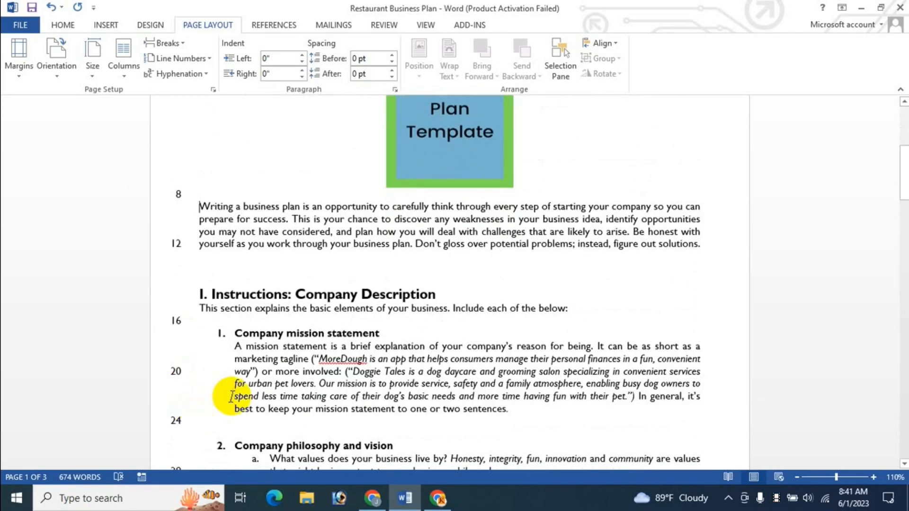
{"action": "scroll", "coordinate": [233, 397], "scroll_direction": "up", "scroll_amount": 5}
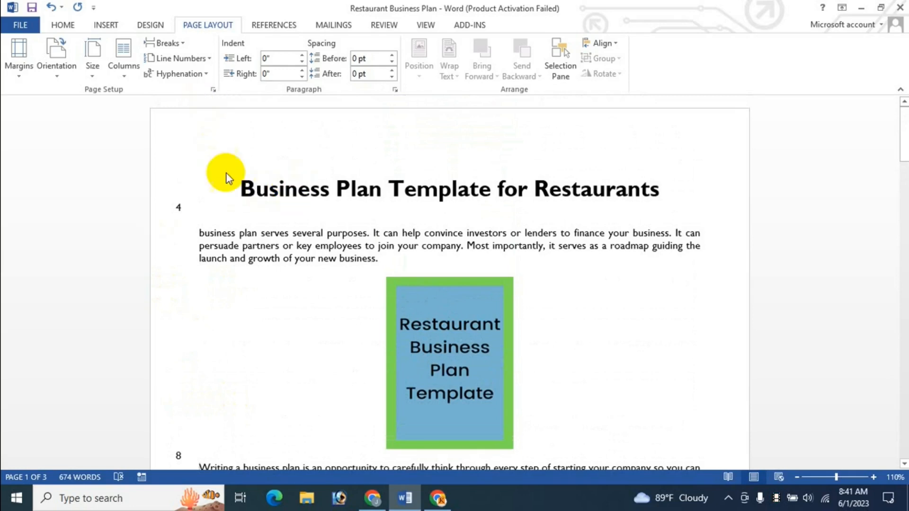
Change the whole document's line numbering to restart on each page through the detailed line numbering options
{"action": "left_click", "coordinate": [209, 62]}
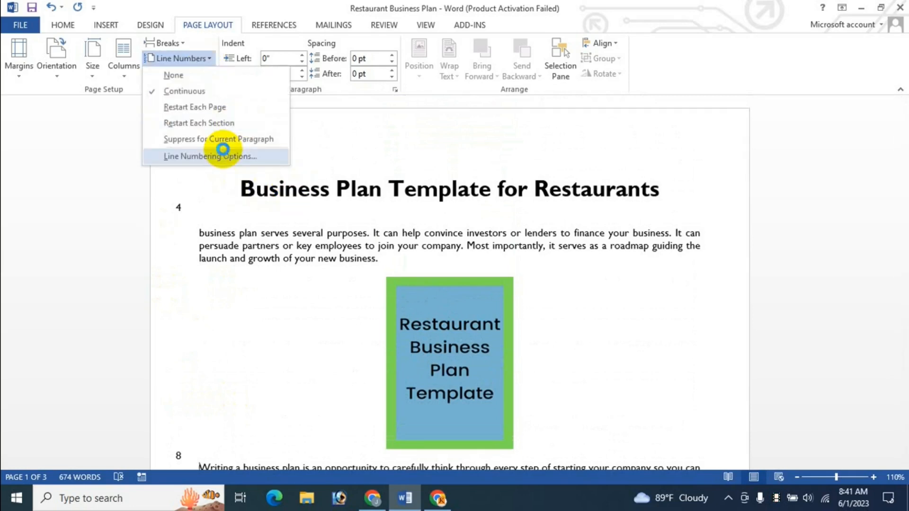
{"action": "left_click", "coordinate": [222, 156]}
{"action": "left_click", "coordinate": [416, 387]}
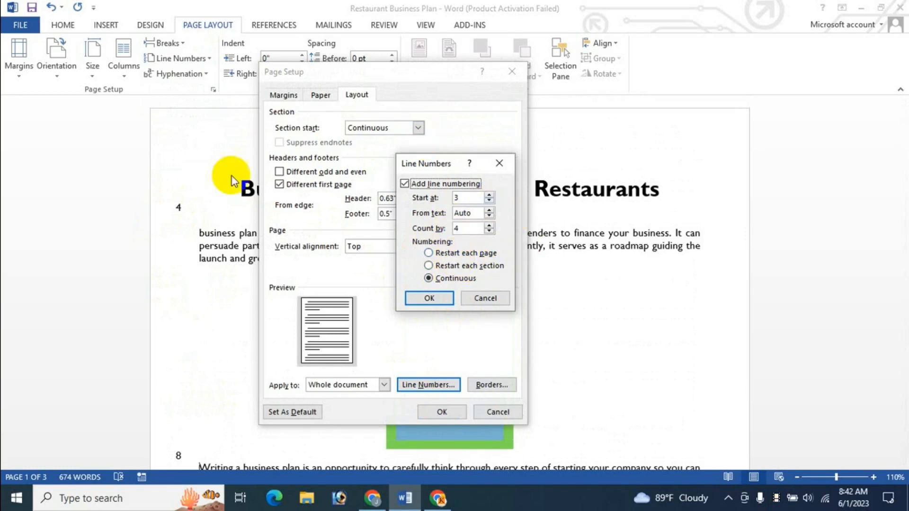
{"action": "left_click", "coordinate": [456, 255]}
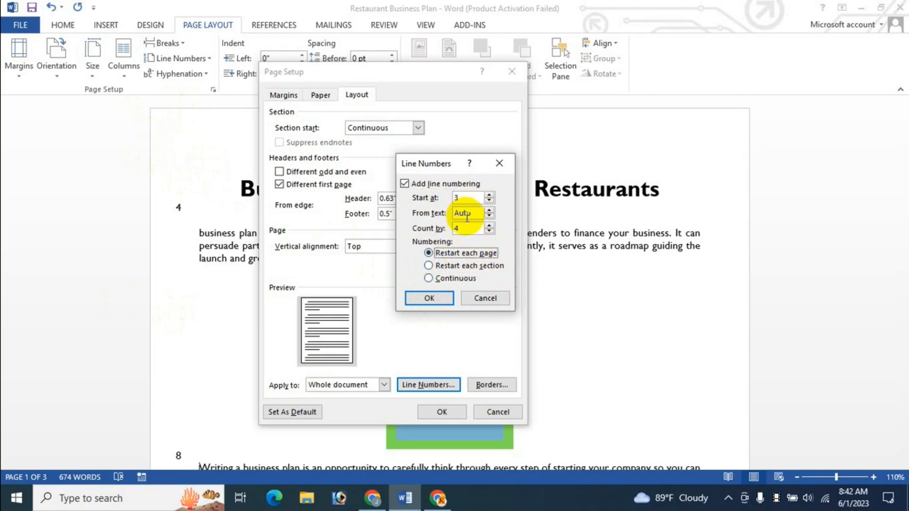
{"action": "left_click", "coordinate": [428, 298]}
{"action": "left_click", "coordinate": [450, 412]}
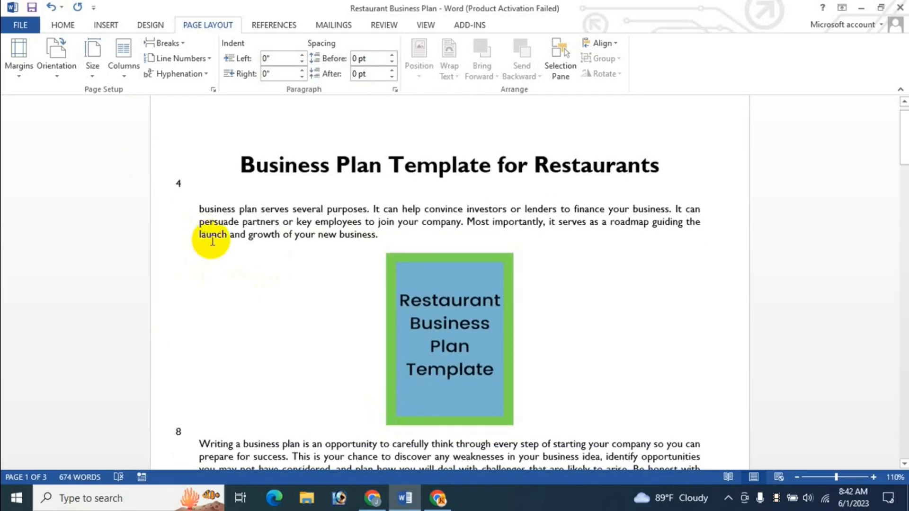
Look through the document's pages to check where the line numbering restarts at each page
{"action": "scroll", "coordinate": [246, 303], "scroll_direction": "down", "scroll_amount": 3}
{"action": "scroll", "coordinate": [246, 303], "scroll_direction": "up", "scroll_amount": 3}
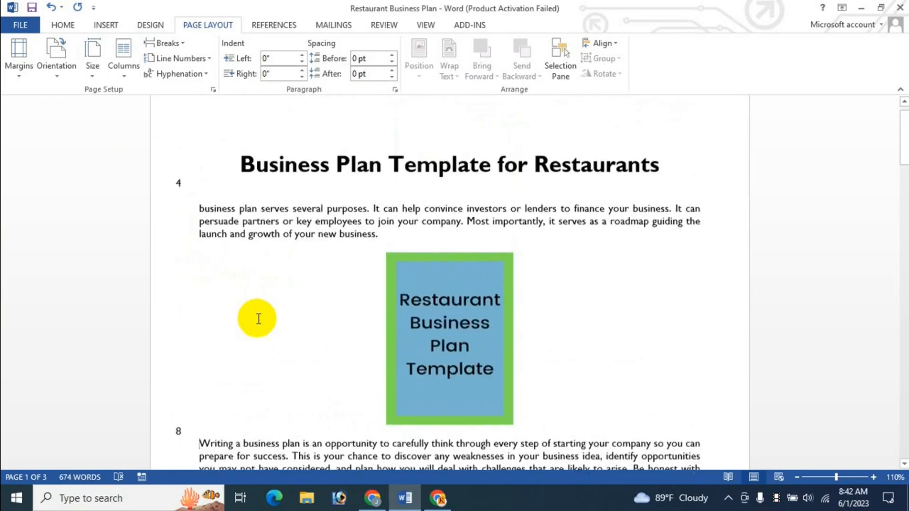
{"action": "scroll", "coordinate": [258, 319], "scroll_direction": "down", "scroll_amount": 9}
{"action": "scroll", "coordinate": [264, 336], "scroll_direction": "down", "scroll_amount": 15}
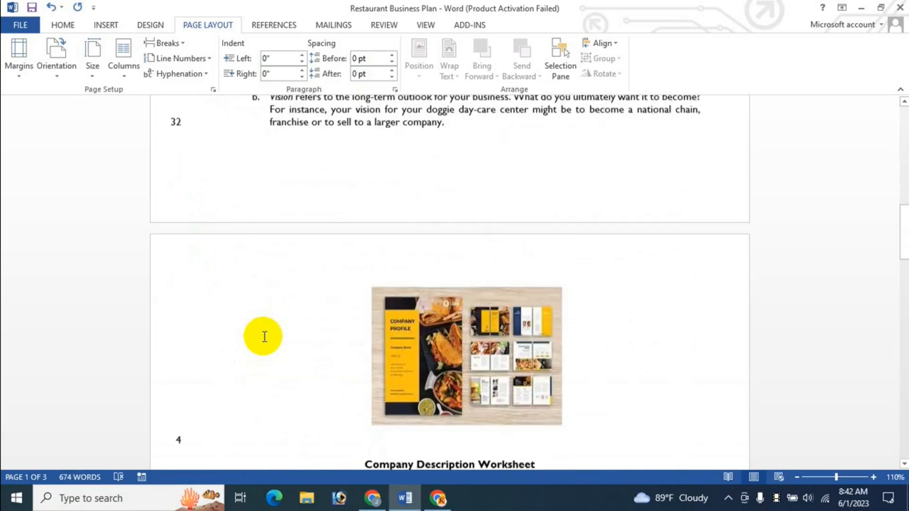
{"action": "scroll", "coordinate": [262, 337], "scroll_direction": "down", "scroll_amount": 11}
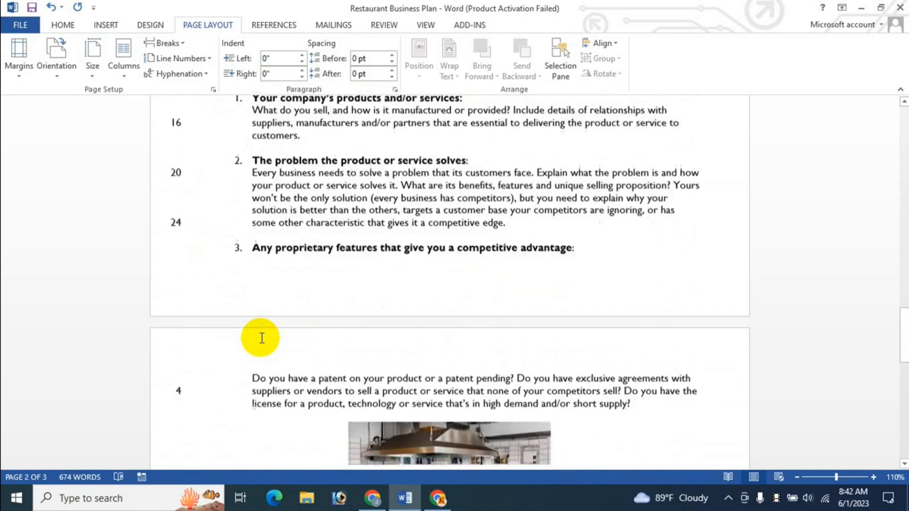
{"action": "scroll", "coordinate": [216, 377], "scroll_direction": "up", "scroll_amount": 4}
{"action": "scroll", "coordinate": [216, 378], "scroll_direction": "up", "scroll_amount": 15}
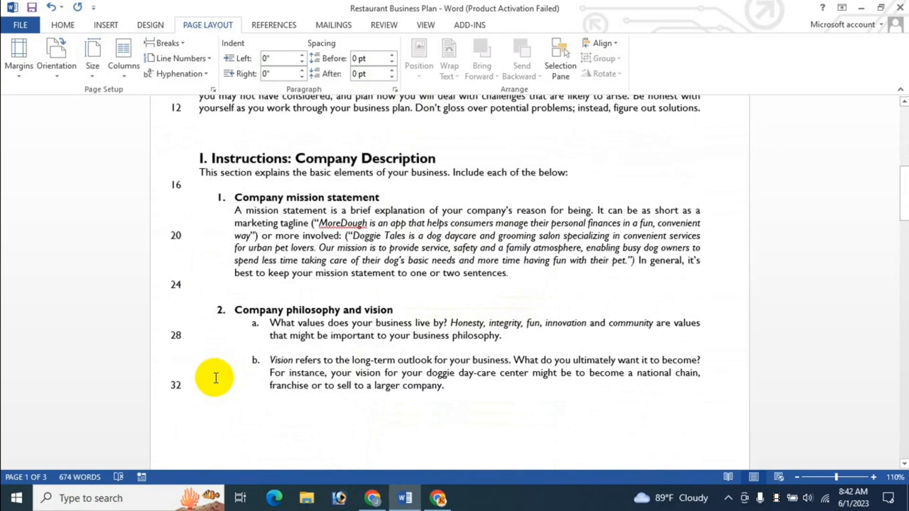
Set the whole document's line numbering to start at 1, count by 1 and run continuously
{"action": "key", "text": "ctrl+Home"}
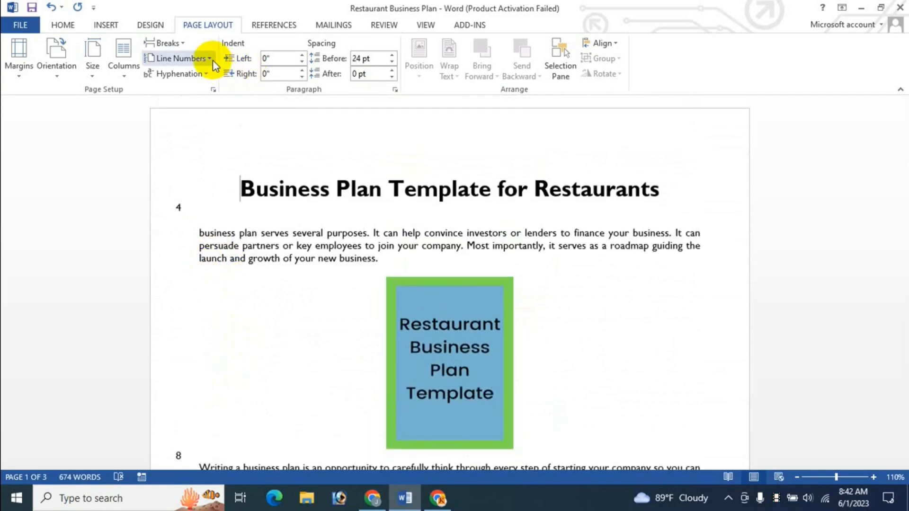
{"action": "left_click", "coordinate": [208, 58]}
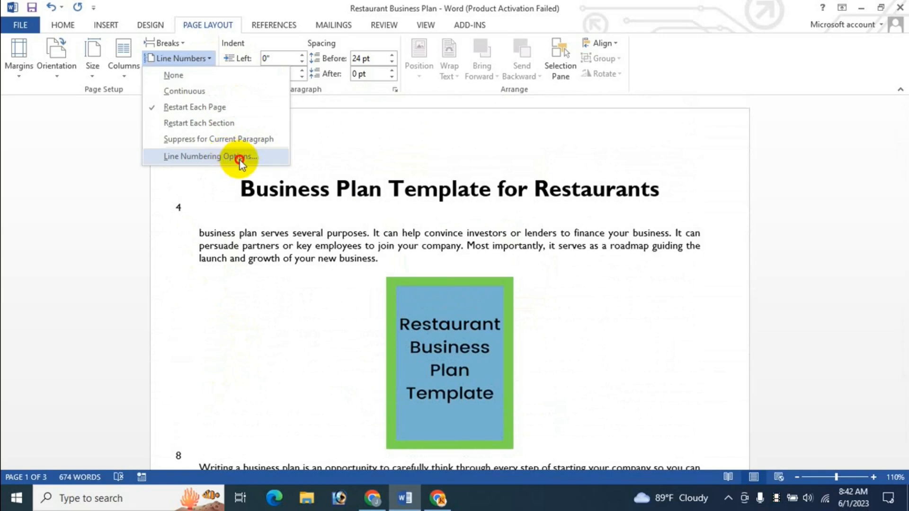
{"action": "left_click", "coordinate": [240, 161]}
{"action": "left_click", "coordinate": [431, 385]}
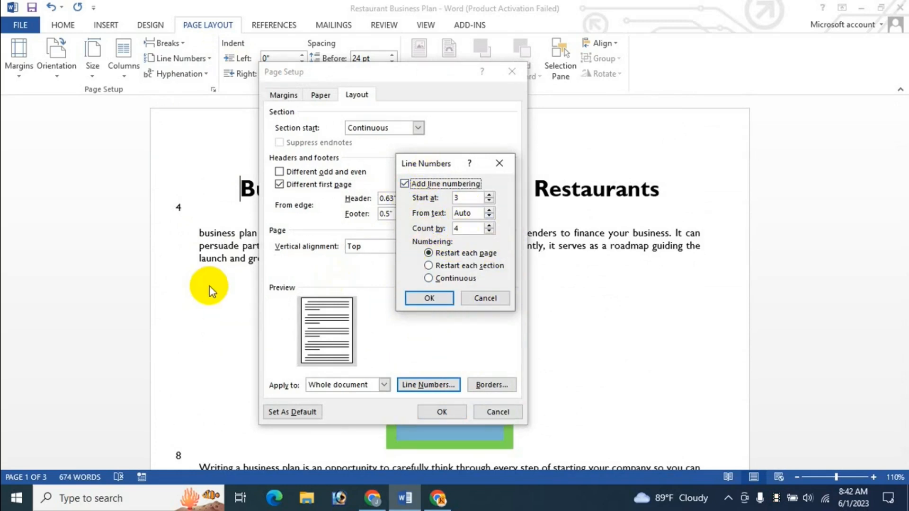
{"action": "left_click", "coordinate": [490, 201]}
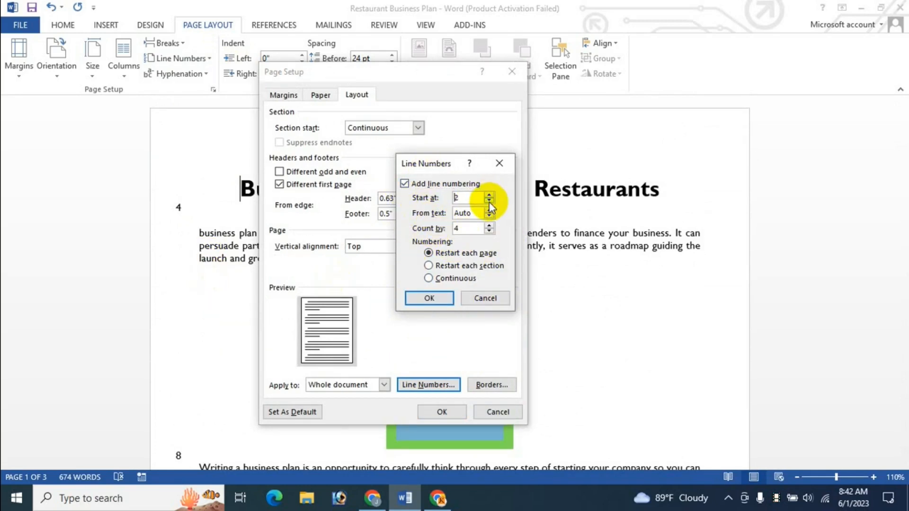
{"action": "left_click", "coordinate": [490, 201]}
{"action": "left_click", "coordinate": [490, 231]}
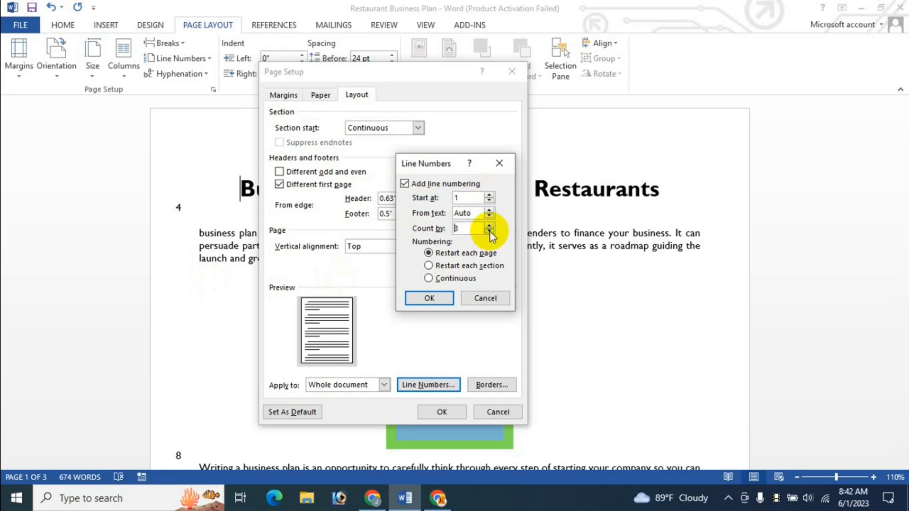
{"action": "left_click", "coordinate": [490, 231]}
{"action": "left_click", "coordinate": [490, 231]}
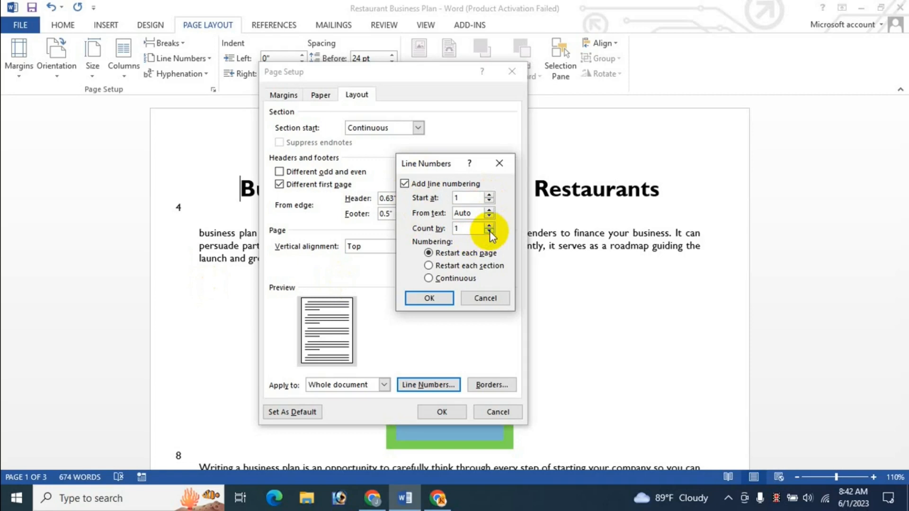
{"action": "left_click", "coordinate": [447, 278]}
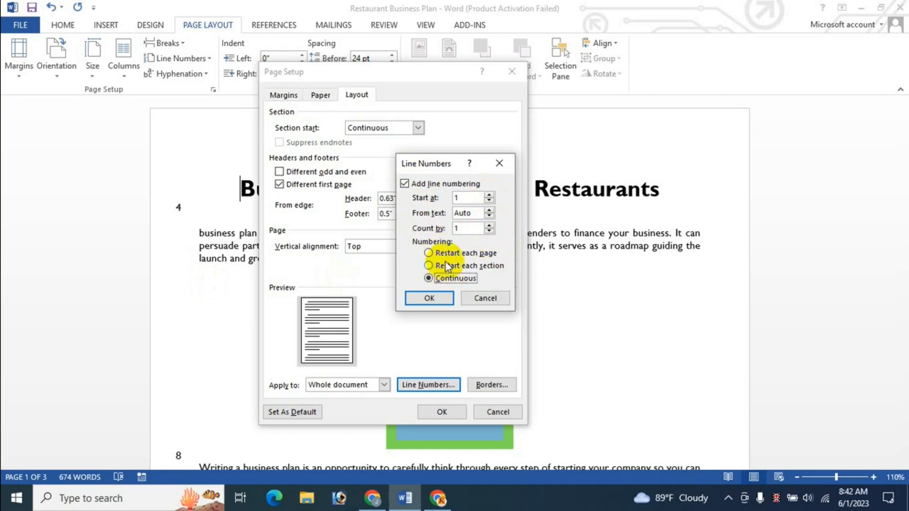
{"action": "left_click", "coordinate": [424, 298]}
{"action": "left_click", "coordinate": [450, 413]}
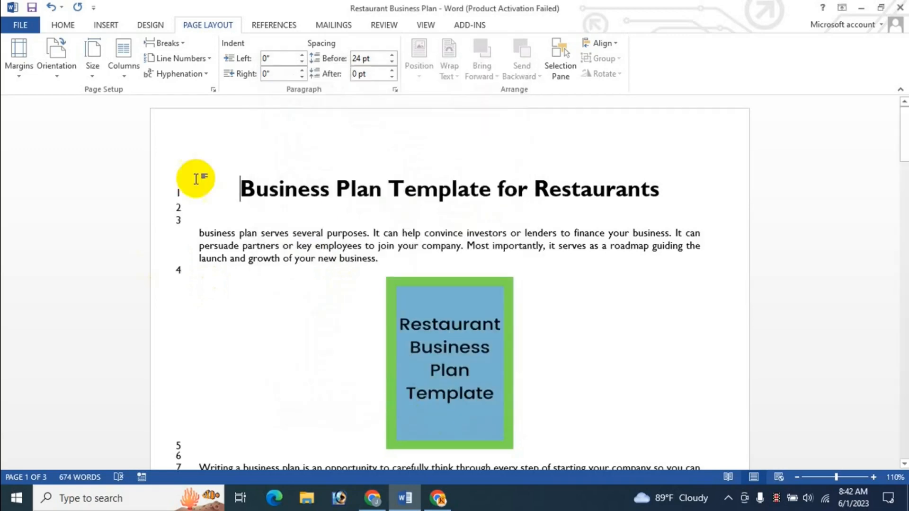
Check the continuous line numbers across the pages and remove line numbering from the business plan
{"action": "scroll", "coordinate": [293, 265], "scroll_direction": "down", "scroll_amount": 15}
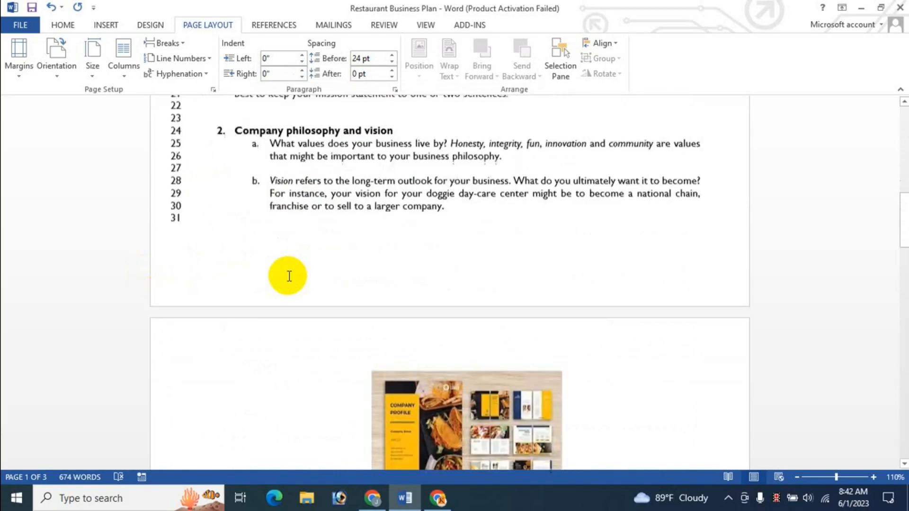
{"action": "scroll", "coordinate": [289, 277], "scroll_direction": "down", "scroll_amount": 5}
{"action": "scroll", "coordinate": [288, 277], "scroll_direction": "up", "scroll_amount": 15}
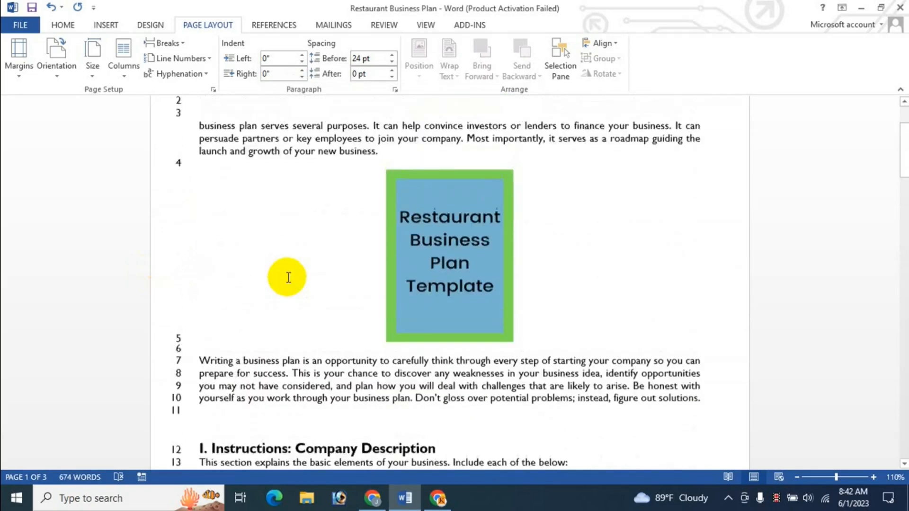
{"action": "scroll", "coordinate": [288, 277], "scroll_direction": "up", "scroll_amount": 3}
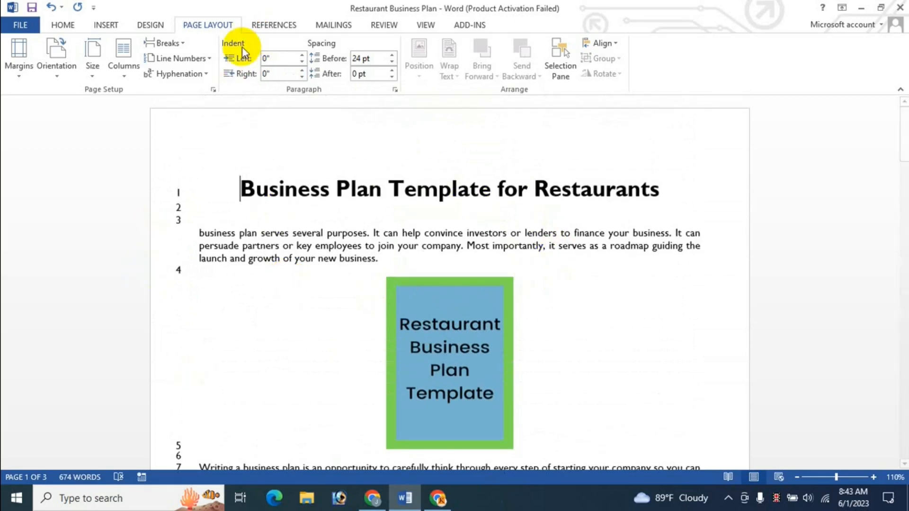
{"action": "left_click", "coordinate": [205, 58]}
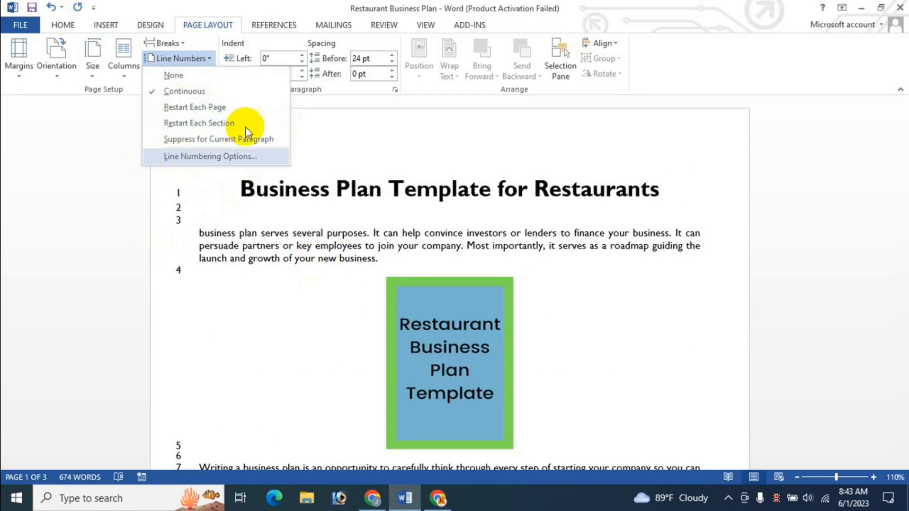
{"action": "left_click", "coordinate": [174, 77]}
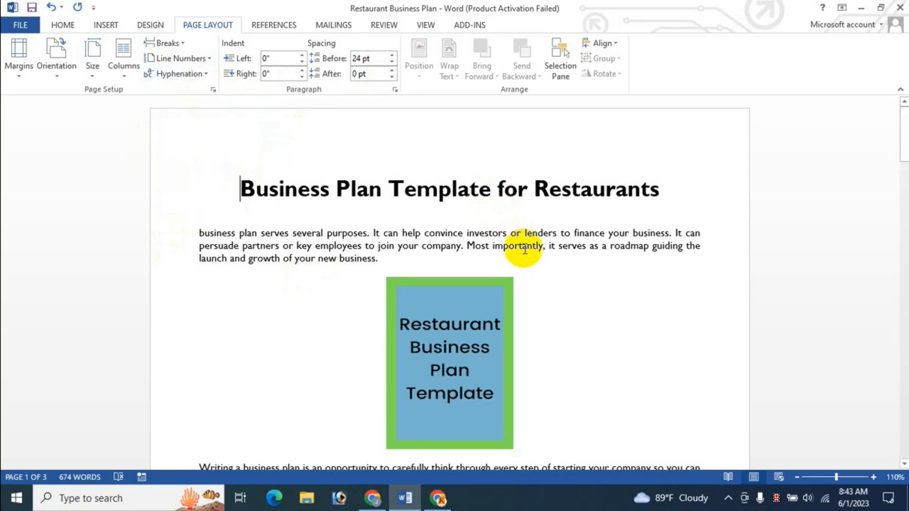
Copy the full paragraph under the "Company mission statement" heading
{"action": "scroll", "coordinate": [523, 248], "scroll_direction": "down", "scroll_amount": 3}
{"action": "scroll", "coordinate": [525, 249], "scroll_direction": "down", "scroll_amount": 4}
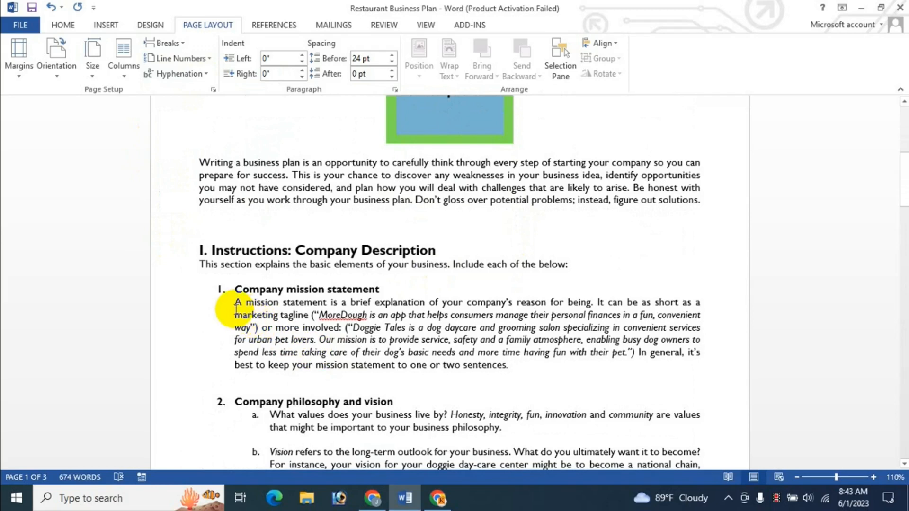
{"action": "left_click_drag", "start_coordinate": [234, 305], "coordinate": [512, 365]}
{"action": "key", "text": "ctrl+c"}
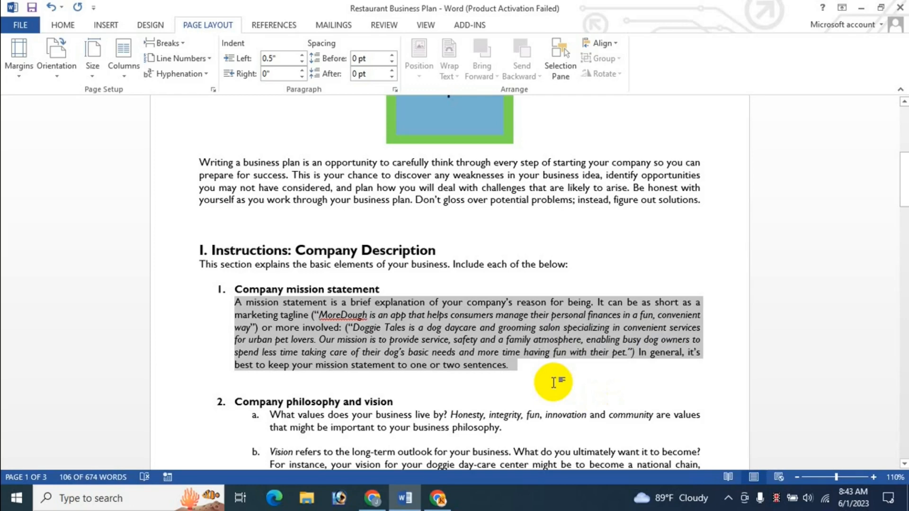
Create a new blank document and paste the copied mission statement paragraph into it twice, one below the other
{"action": "key", "text": "ctrl+n"}
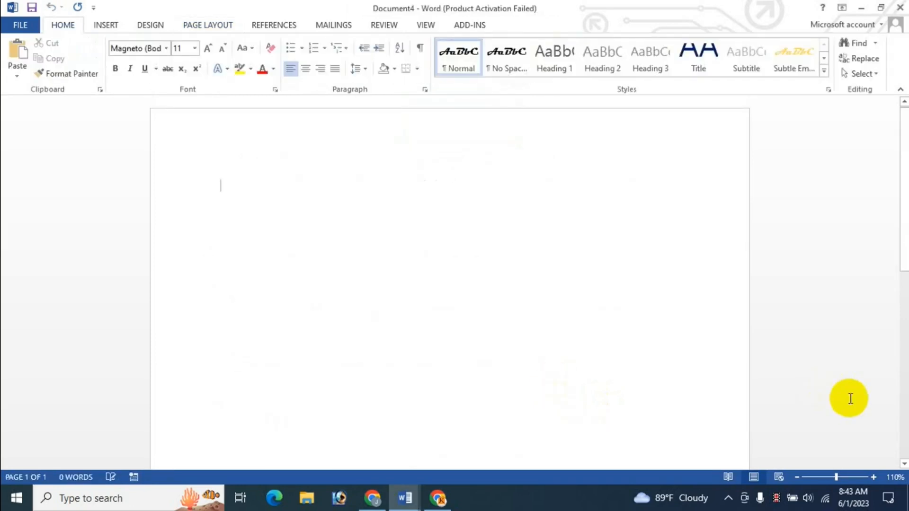
{"action": "key", "text": "ctrl+v"}
{"action": "key", "text": "Return"}
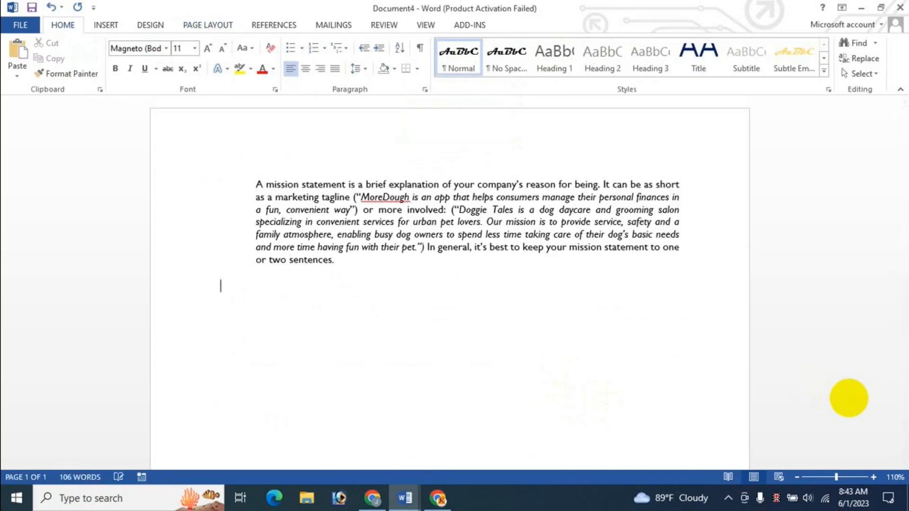
{"action": "key", "text": "ctrl+v"}
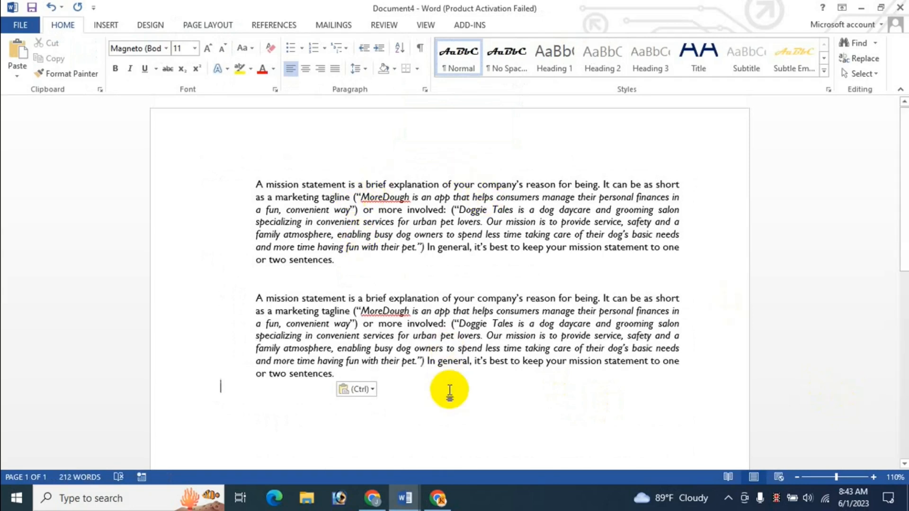
Left-align both mission statement paragraphs
{"action": "left_click", "coordinate": [422, 222]}
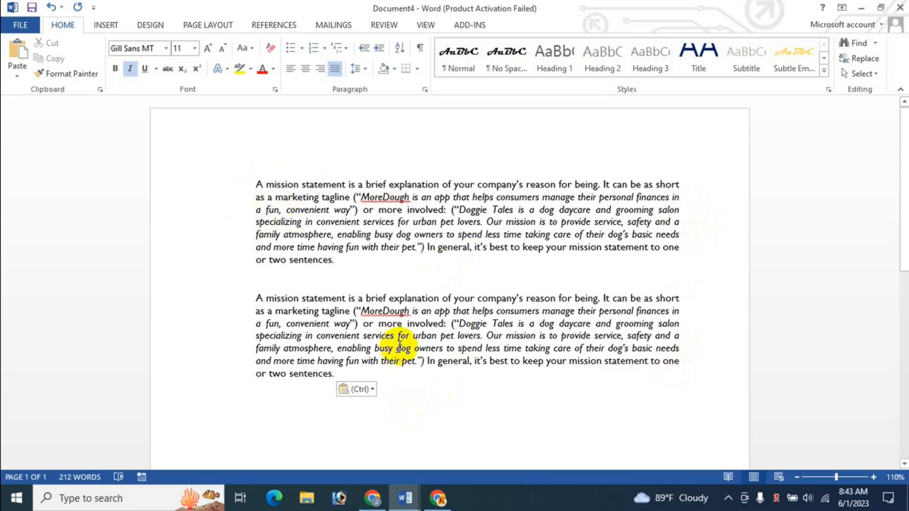
{"action": "left_click", "coordinate": [290, 70]}
{"action": "left_click", "coordinate": [403, 325]}
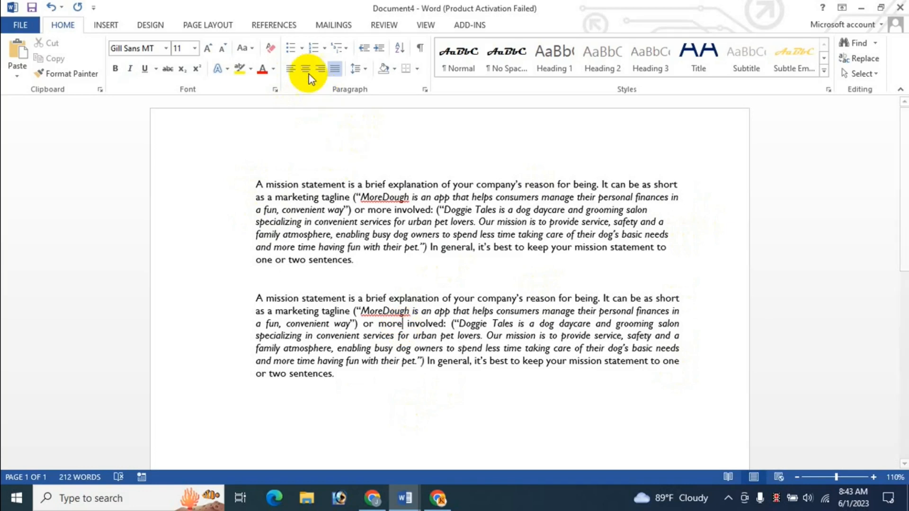
{"action": "left_click", "coordinate": [291, 69]}
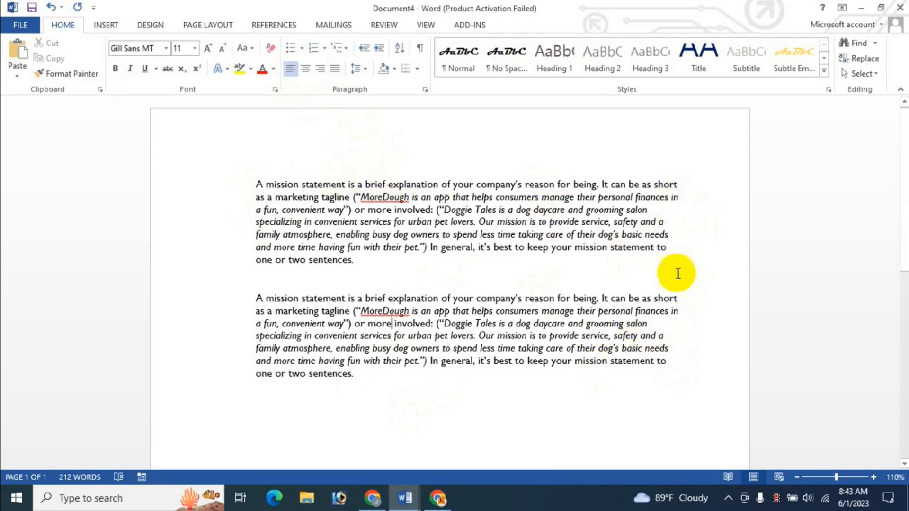
Justify both mission statement paragraphs, the second one first
{"action": "left_click", "coordinate": [336, 70]}
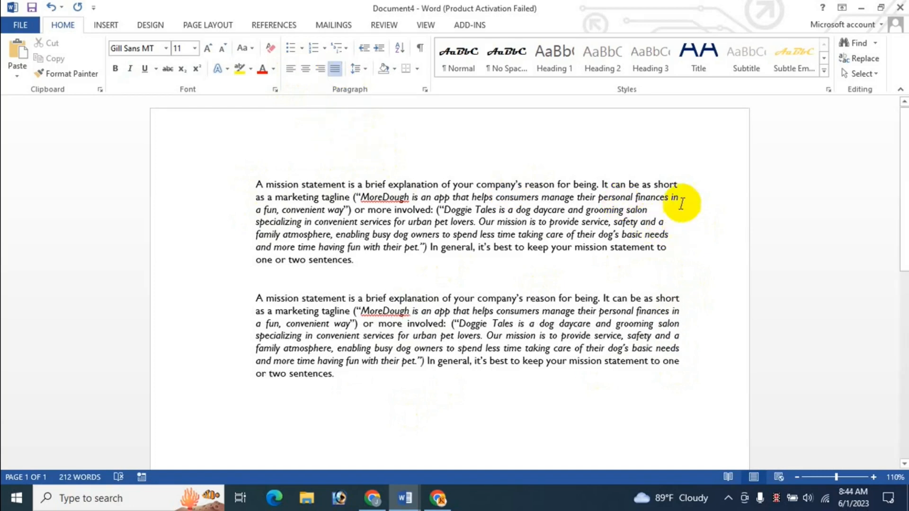
{"action": "left_click", "coordinate": [335, 69]}
{"action": "left_click", "coordinate": [336, 69]}
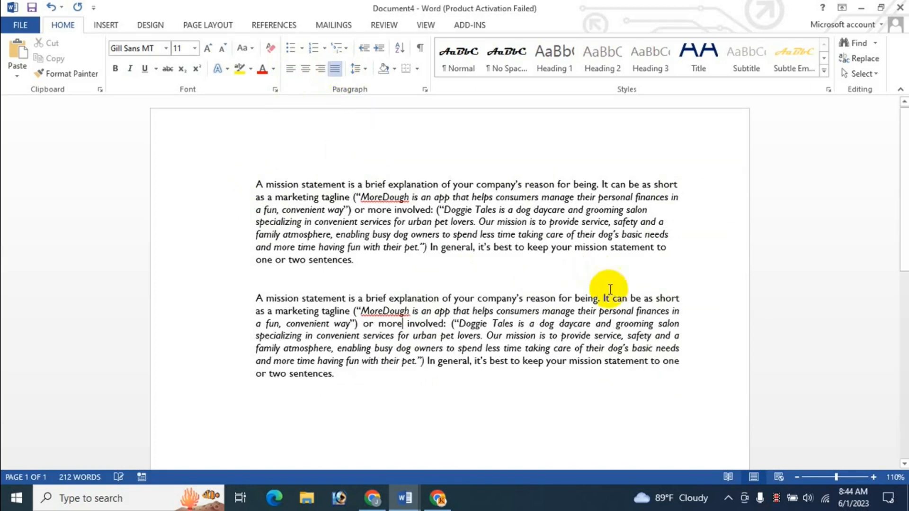
{"action": "left_click", "coordinate": [517, 221]}
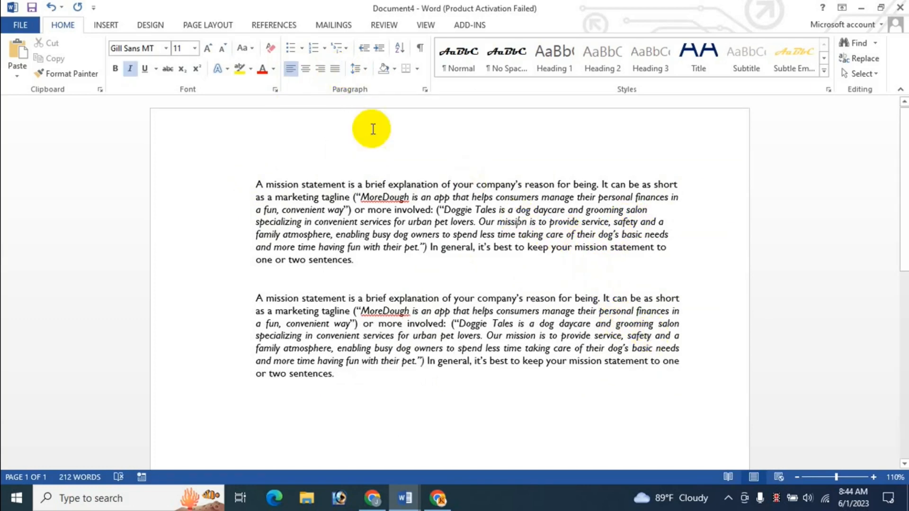
{"action": "left_click_drag", "start_coordinate": [256, 184], "coordinate": [372, 348]}
{"action": "left_click", "coordinate": [423, 222]}
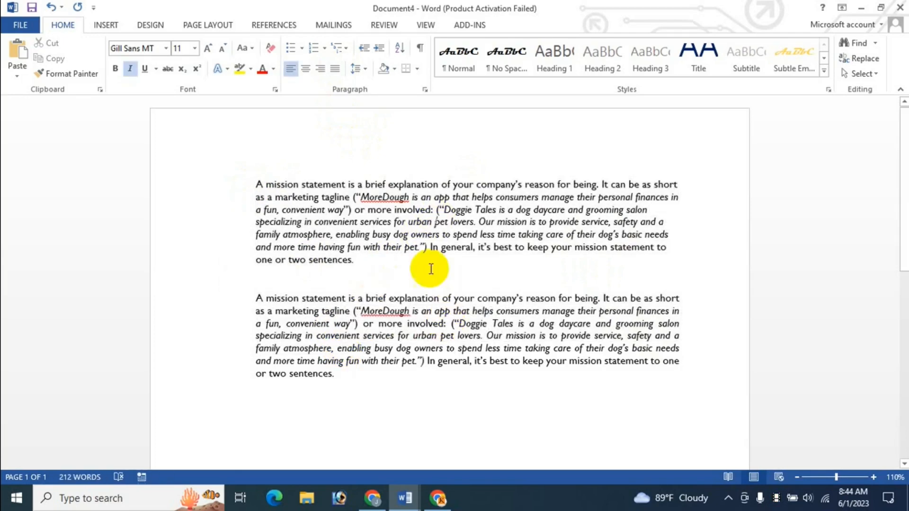
{"action": "left_click", "coordinate": [335, 70]}
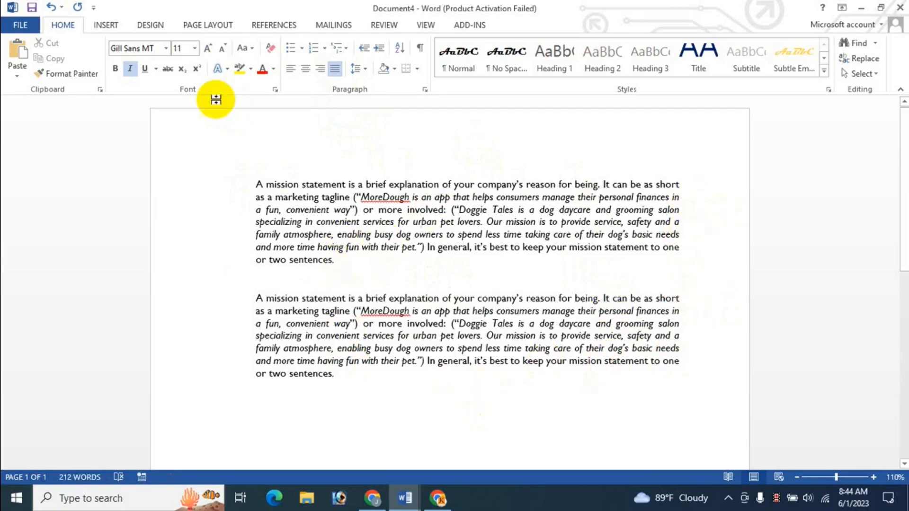
Apply automatic hyphenation to the document and set hyphenation back to None
{"action": "left_click", "coordinate": [218, 26]}
{"action": "left_click", "coordinate": [205, 74]}
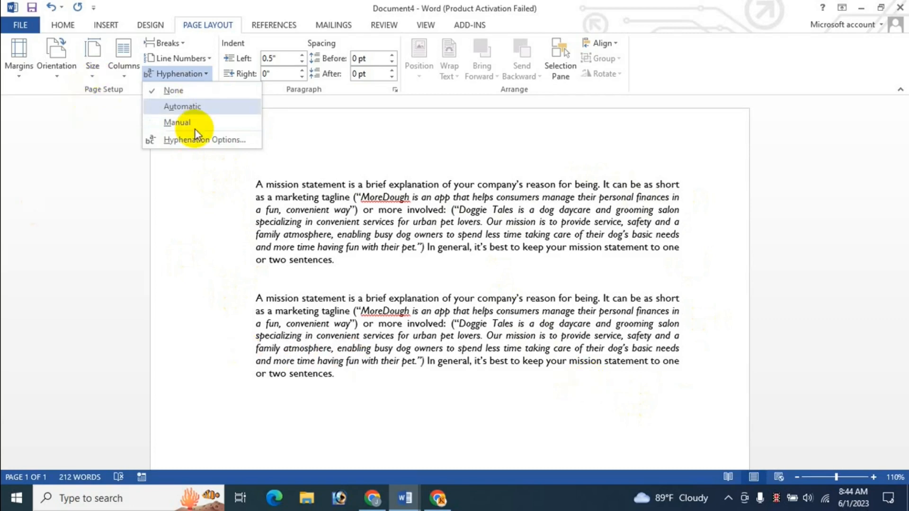
{"action": "left_click", "coordinate": [195, 107]}
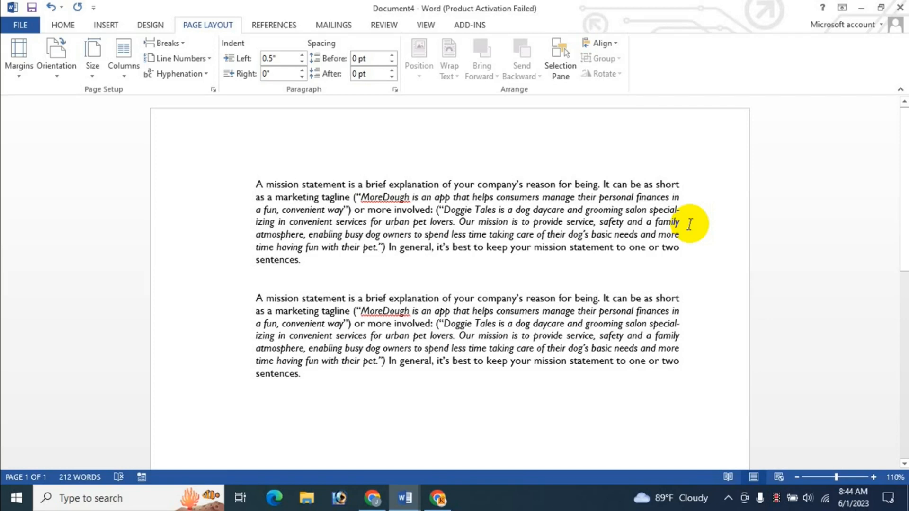
{"action": "left_click", "coordinate": [207, 74]}
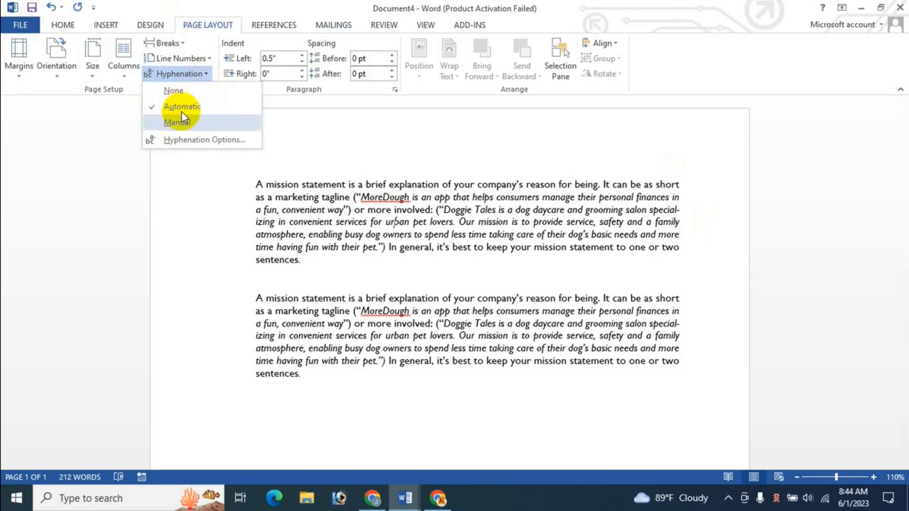
{"action": "left_click", "coordinate": [178, 91]}
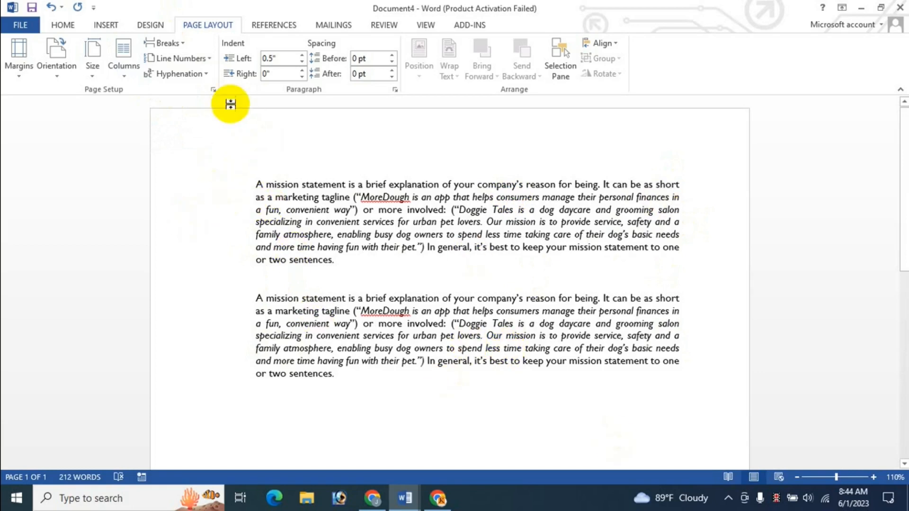
Hyphenate the document manually, accepting the suggested break "special-izing" in both paragraphs
{"action": "left_click", "coordinate": [208, 76]}
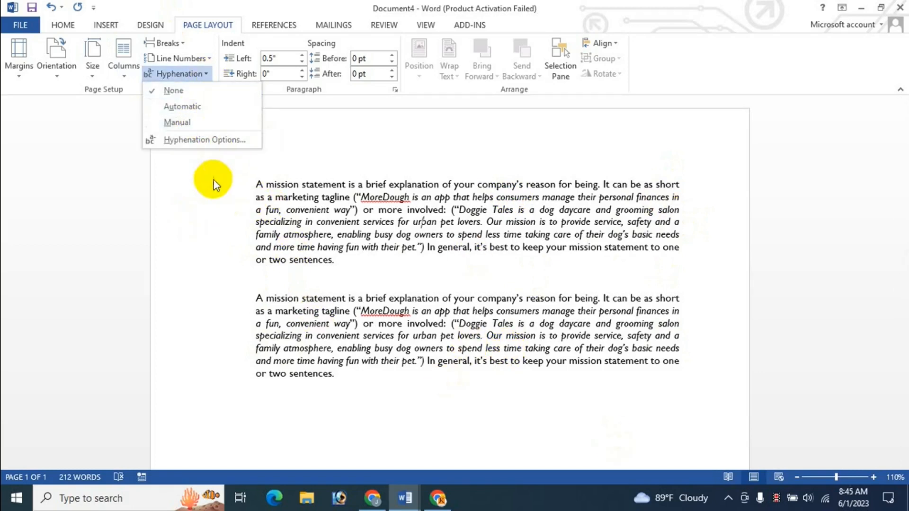
{"action": "left_click", "coordinate": [177, 122]}
{"action": "left_click_drag", "start_coordinate": [454, 209], "coordinate": [496, 310]}
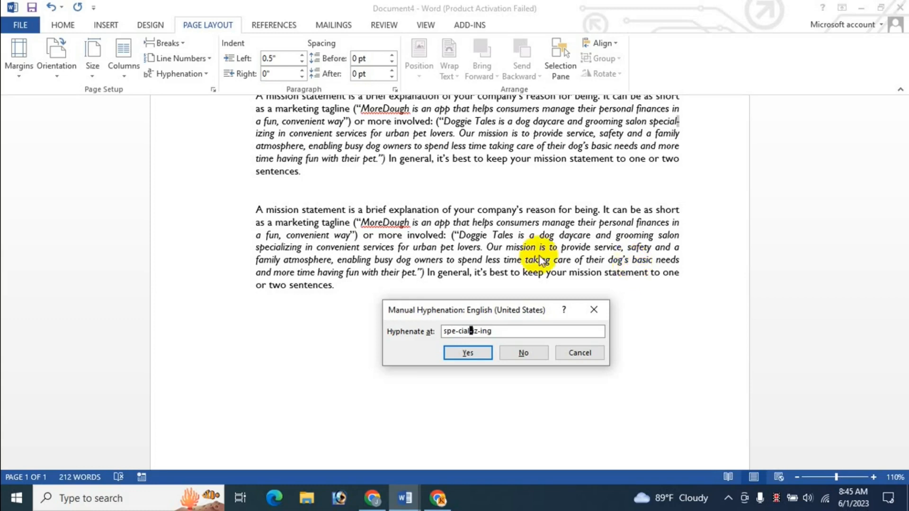
{"action": "left_click", "coordinate": [457, 353]}
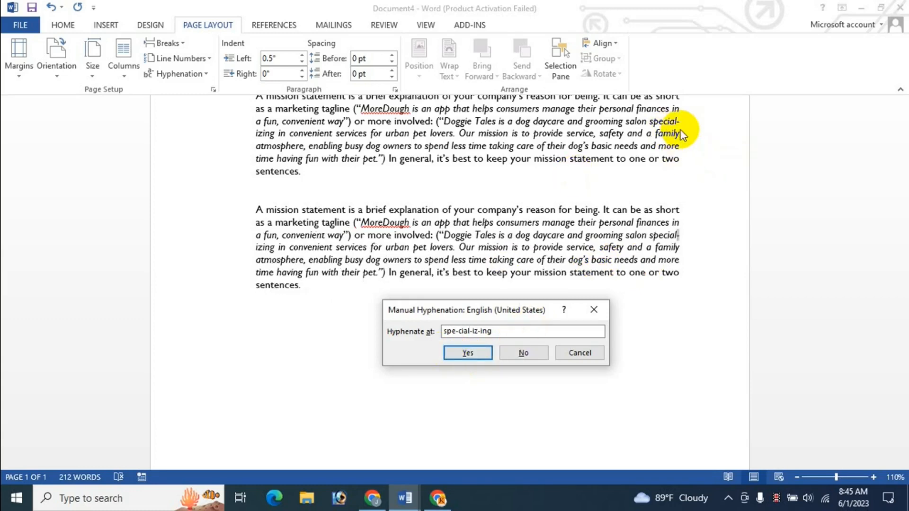
{"action": "left_click", "coordinate": [461, 351]}
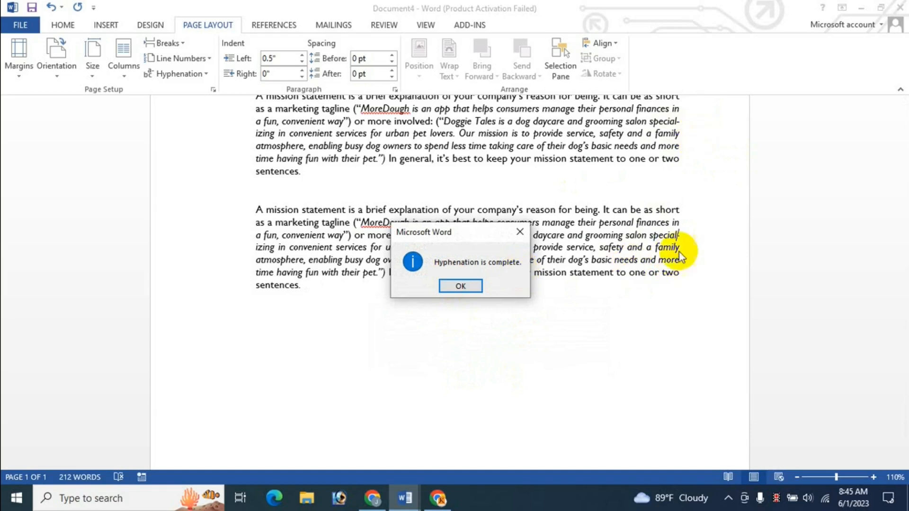
{"action": "left_click", "coordinate": [461, 286]}
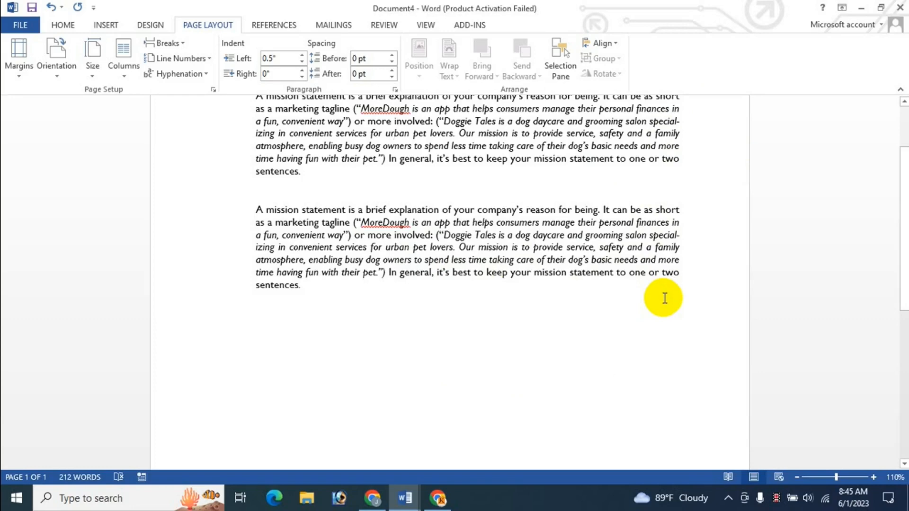
Undo the manual hyphenation of both mission statement paragraphs, redo it for comparison, and undo it again
{"action": "key", "text": "ctrl+z"}
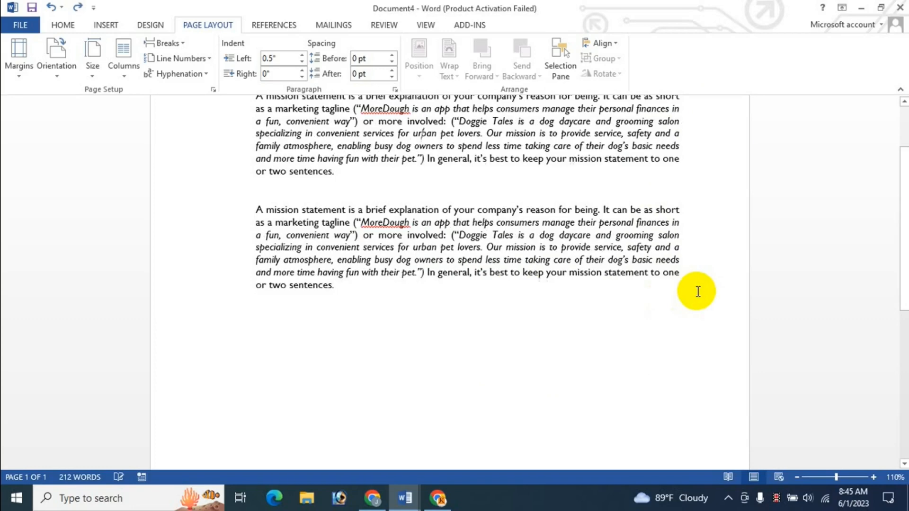
{"action": "key", "text": "ctrl+y"}
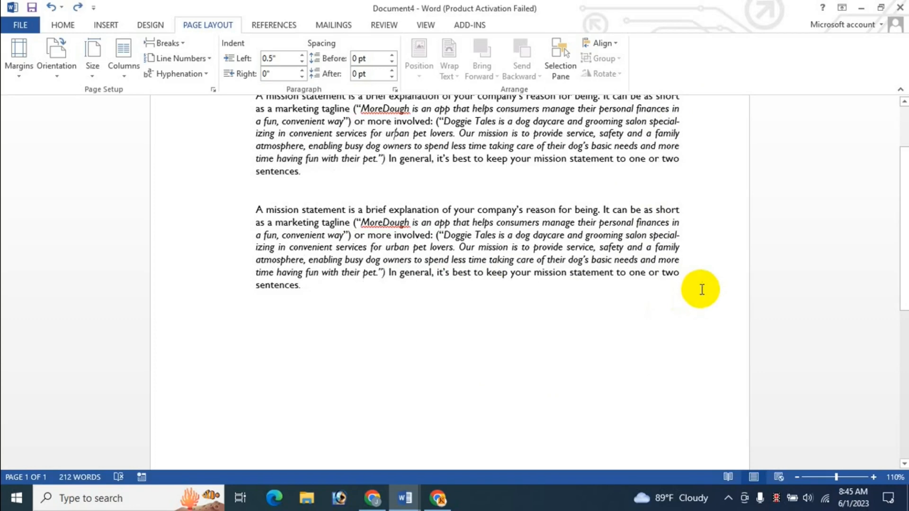
{"action": "scroll", "coordinate": [700, 287], "scroll_direction": "up", "scroll_amount": 3}
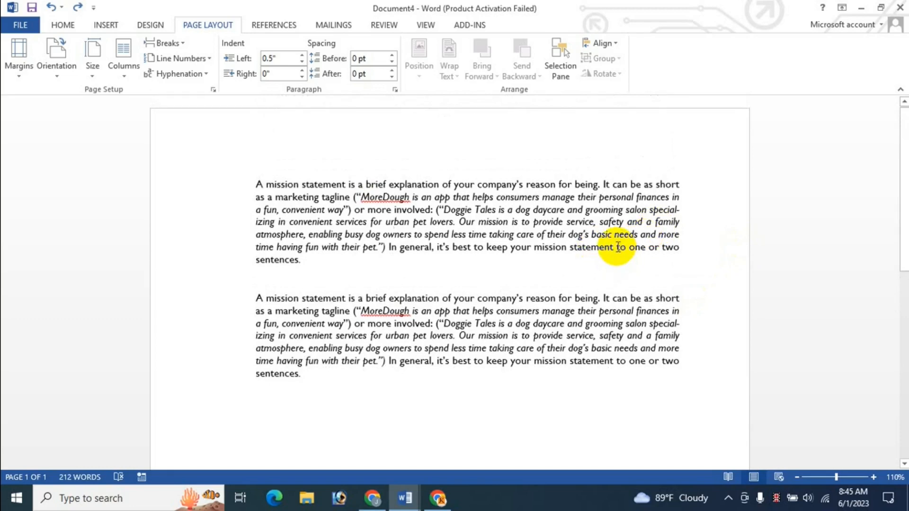
{"action": "key", "text": "ctrl+z"}
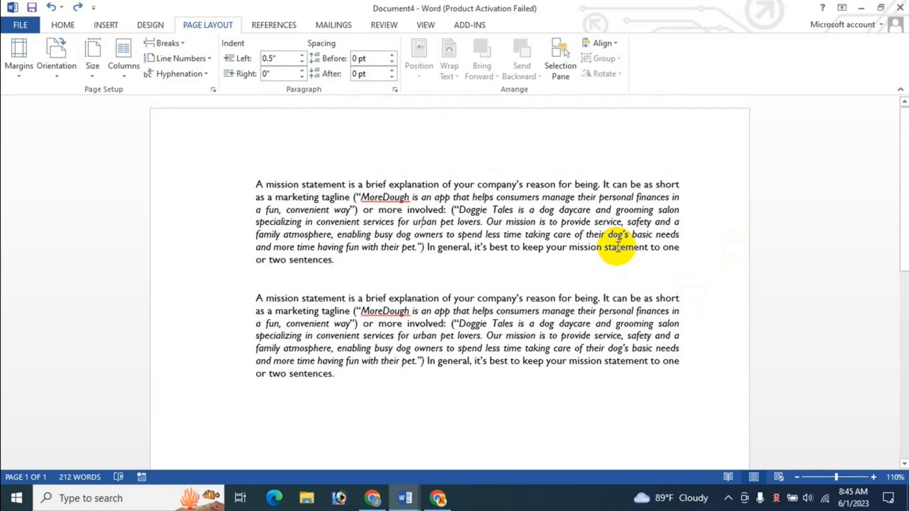
Run manual hyphenation again, declining the suggested break in "specializing" in both paragraphs
{"action": "left_click", "coordinate": [203, 77]}
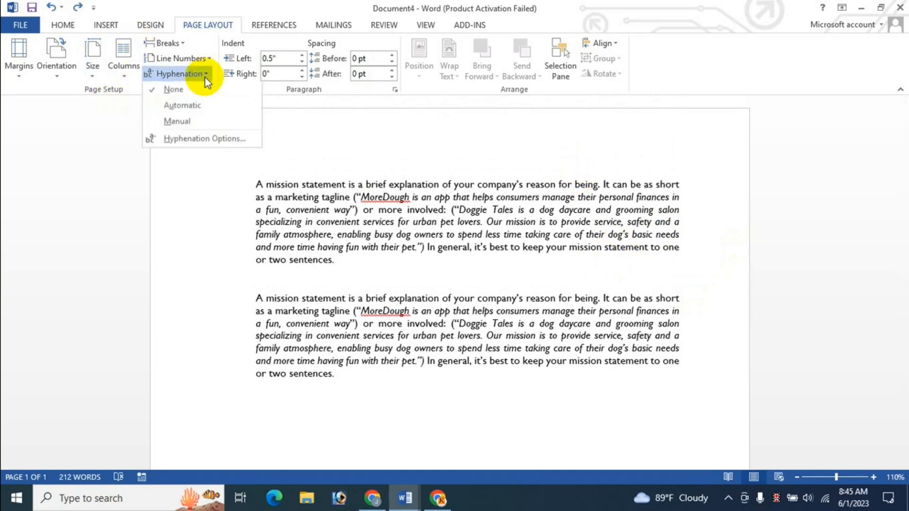
{"action": "left_click", "coordinate": [185, 123]}
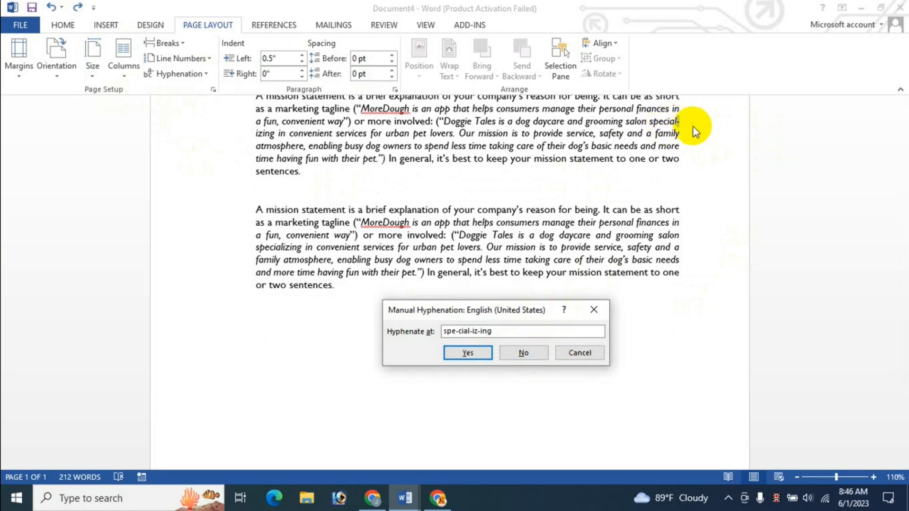
{"action": "left_click", "coordinate": [525, 353]}
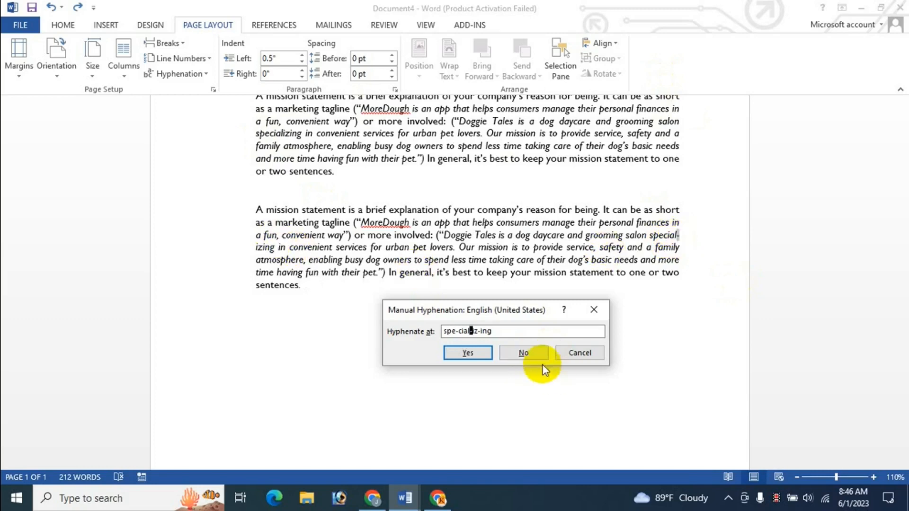
{"action": "left_click", "coordinate": [526, 354]}
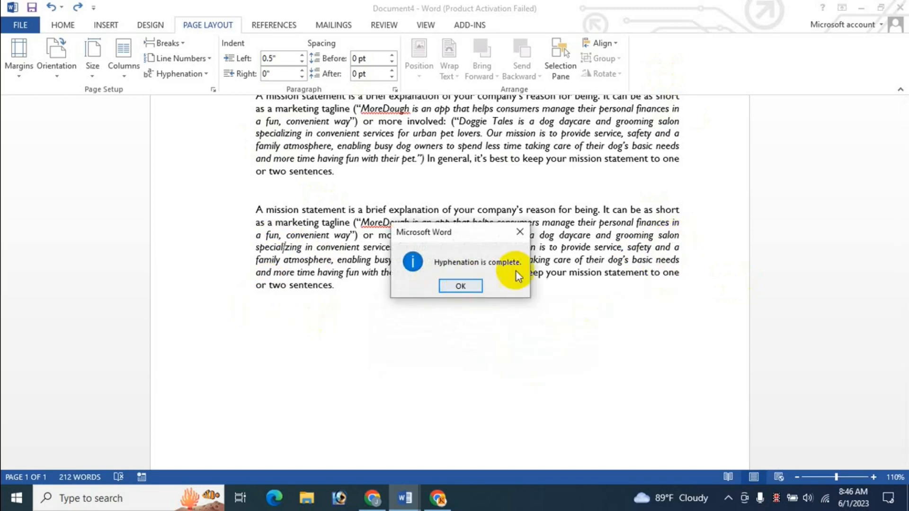
{"action": "left_click", "coordinate": [464, 291]}
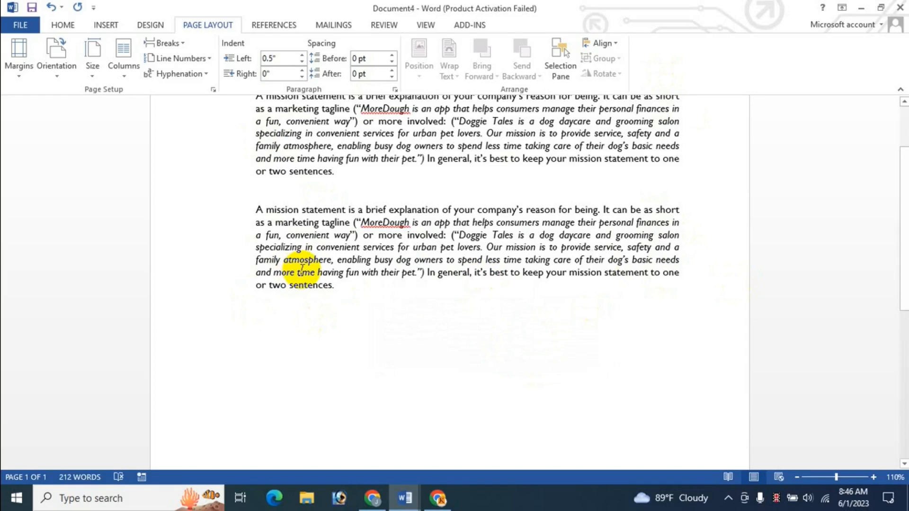
View the document's hyphenation options twice, cancelling both times without changing any setting
{"action": "scroll", "coordinate": [320, 271], "scroll_direction": "up", "scroll_amount": 3}
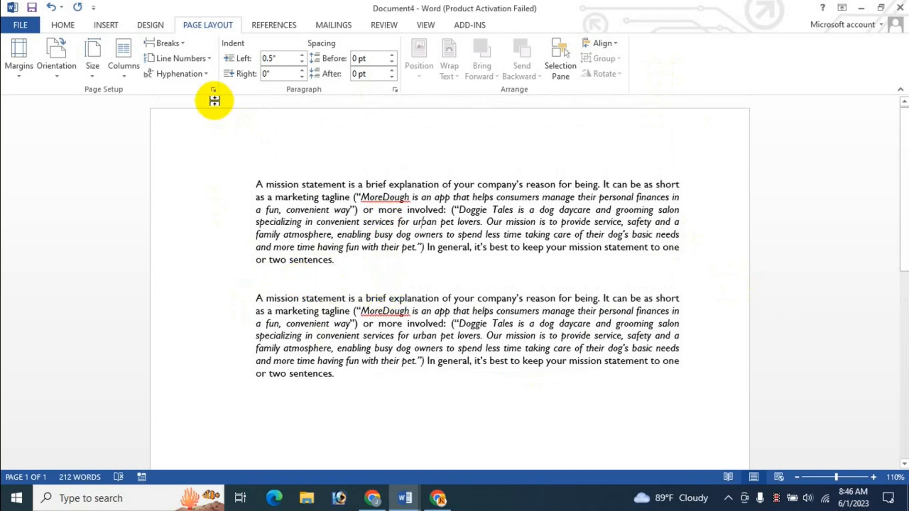
{"action": "left_click", "coordinate": [203, 73]}
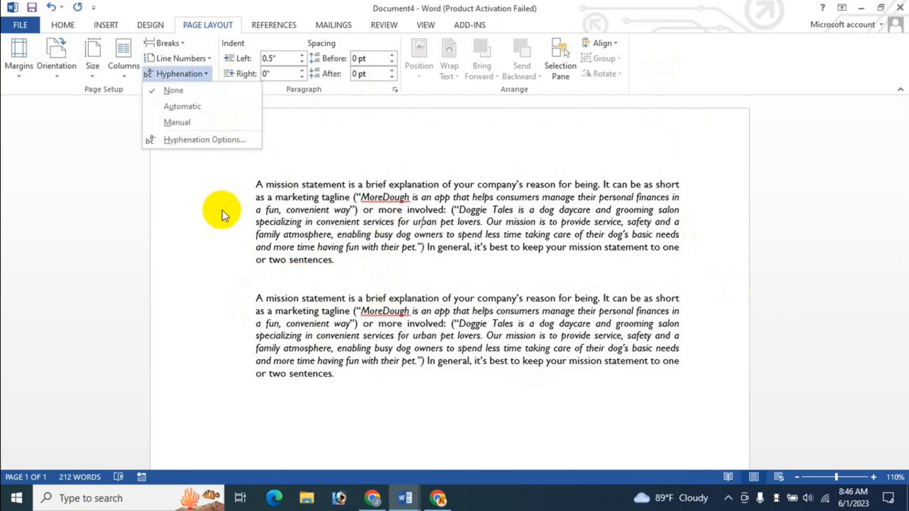
{"action": "left_click", "coordinate": [207, 140]}
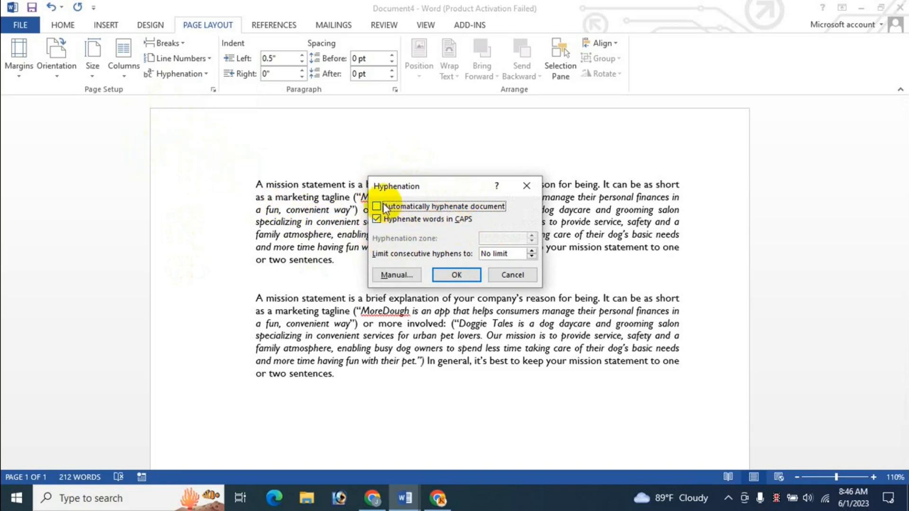
{"action": "left_click", "coordinate": [509, 279]}
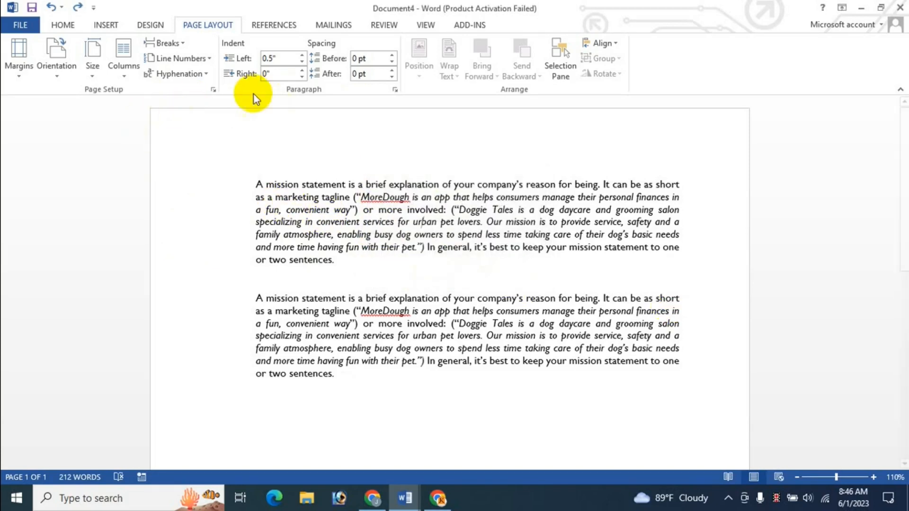
{"action": "left_click", "coordinate": [208, 77]}
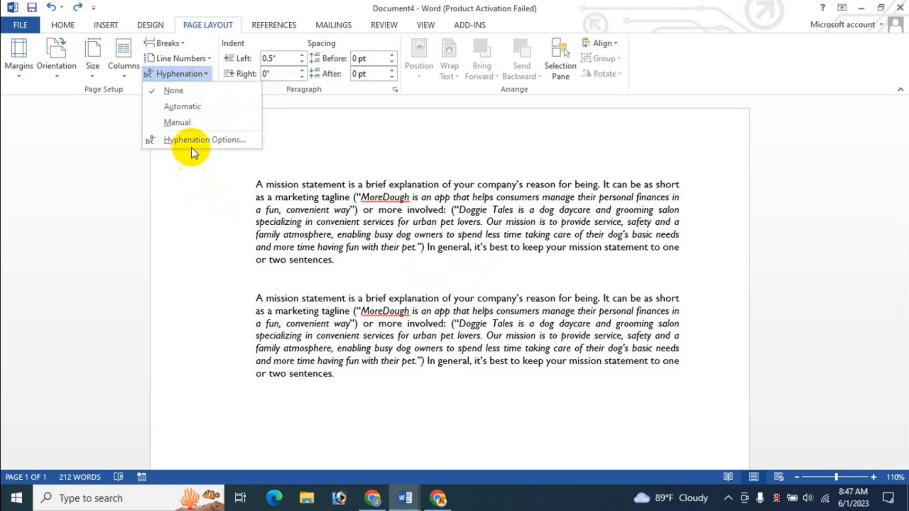
{"action": "left_click", "coordinate": [221, 139]}
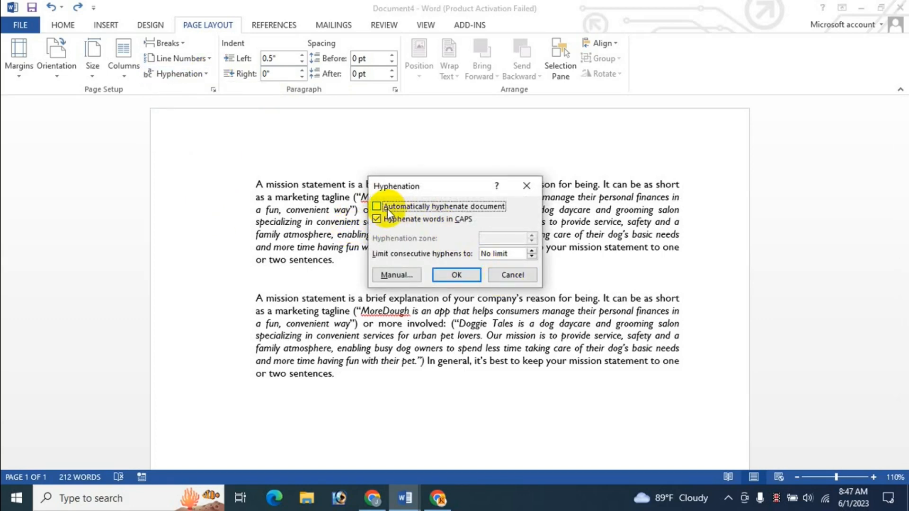
{"action": "left_click", "coordinate": [509, 275]}
Apply automatic hyphenation to the whole document
{"action": "left_click", "coordinate": [200, 75]}
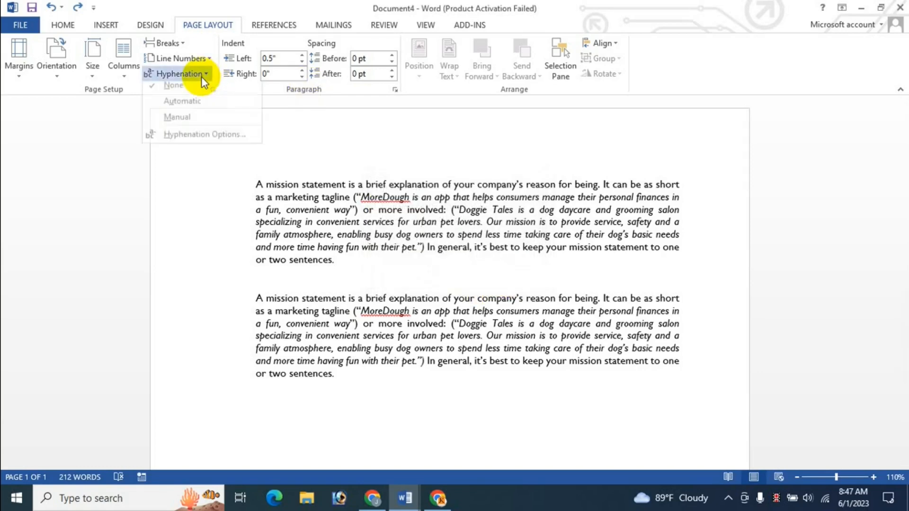
{"action": "left_click", "coordinate": [189, 108]}
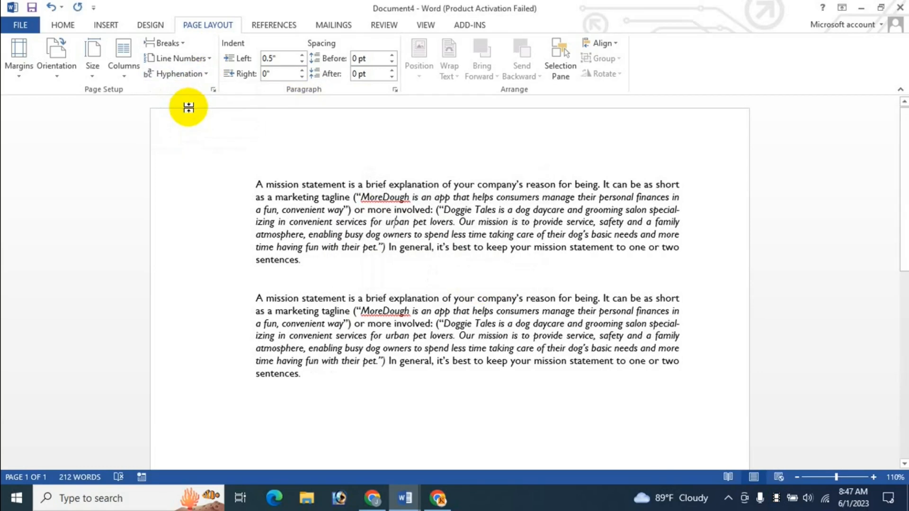
{"action": "left_click", "coordinate": [213, 90]}
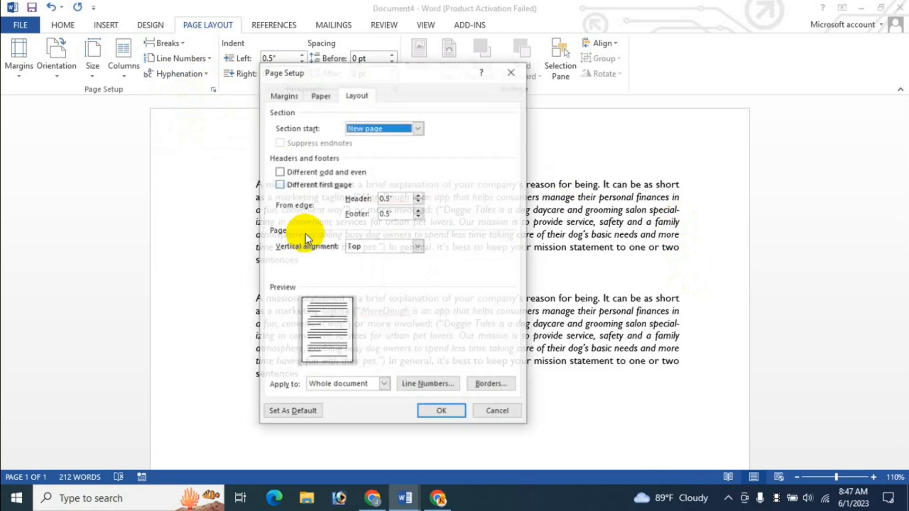
{"action": "left_click", "coordinate": [488, 410]}
In the hyphenation options, try the consecutive hyphen limit, return it to No limit, and run manual hyphenation from there
{"action": "left_click", "coordinate": [202, 75]}
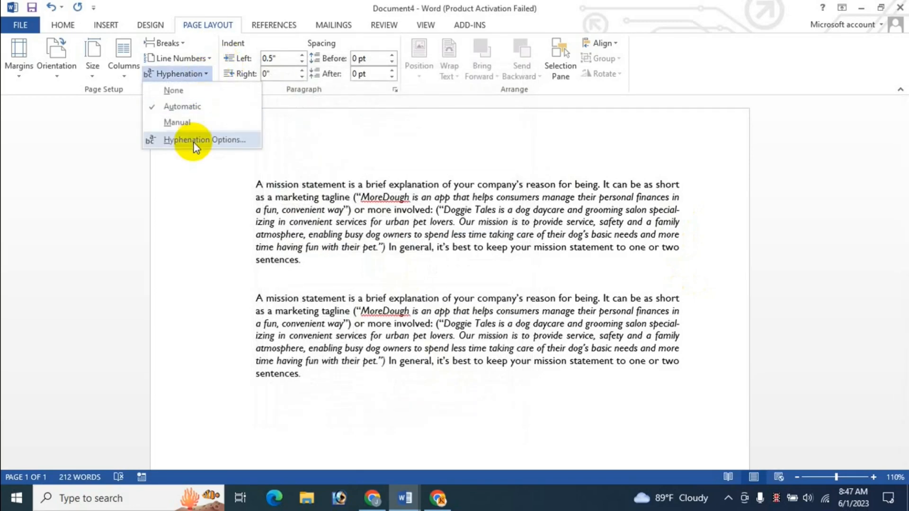
{"action": "left_click", "coordinate": [192, 141]}
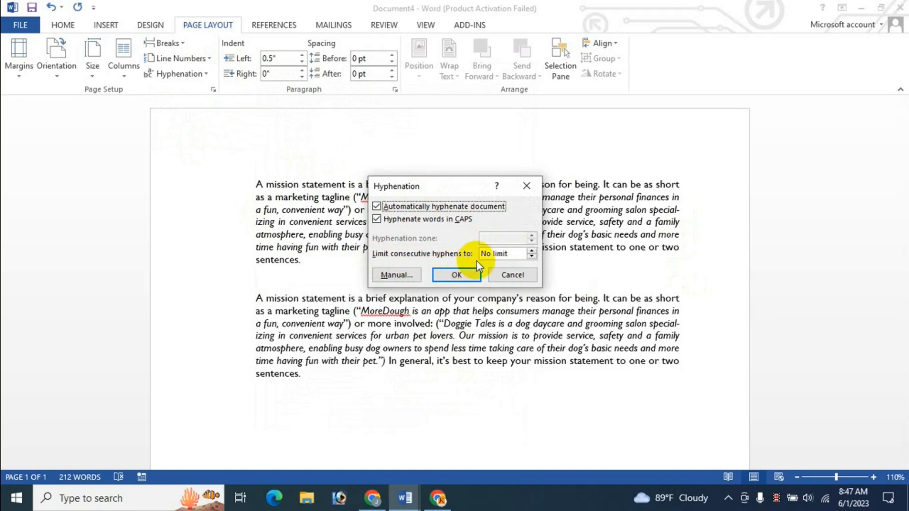
{"action": "left_click", "coordinate": [531, 253]}
{"action": "left_click", "coordinate": [532, 252]}
{"action": "left_click", "coordinate": [532, 255]}
{"action": "left_click", "coordinate": [532, 256]}
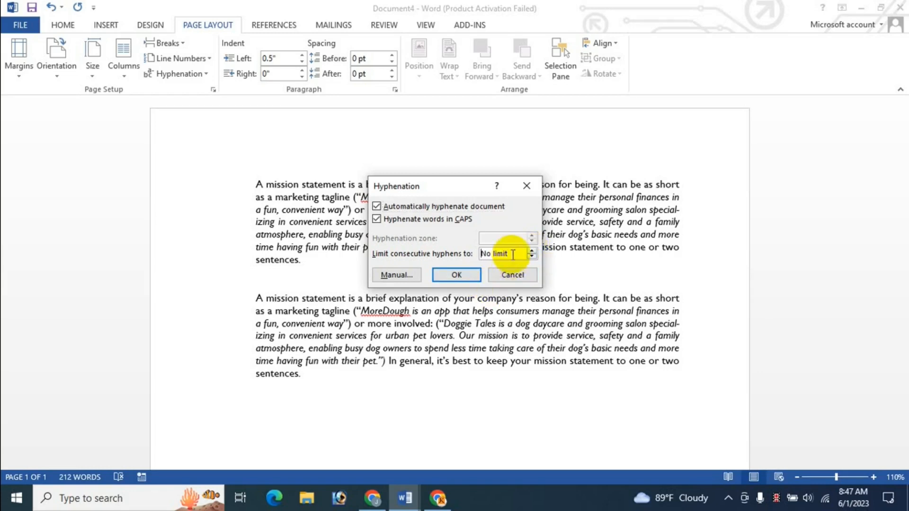
{"action": "left_click", "coordinate": [392, 276]}
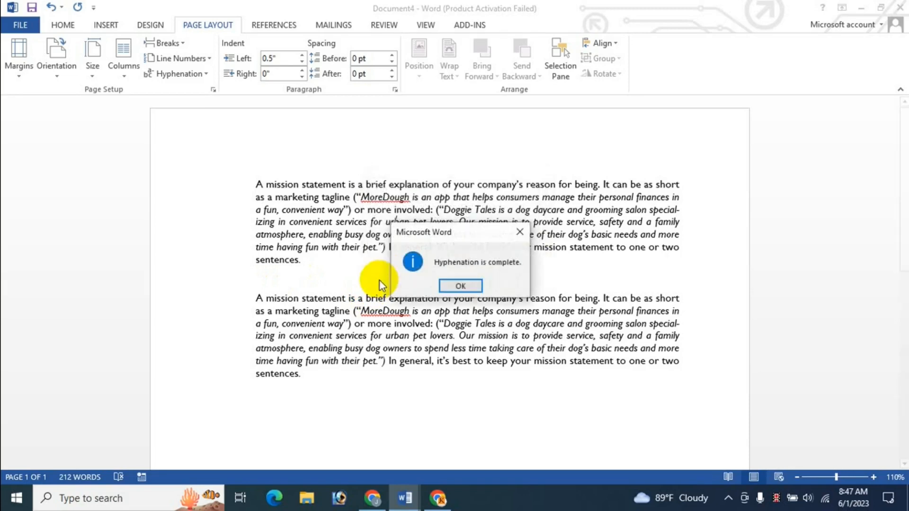
{"action": "left_click", "coordinate": [521, 233]}
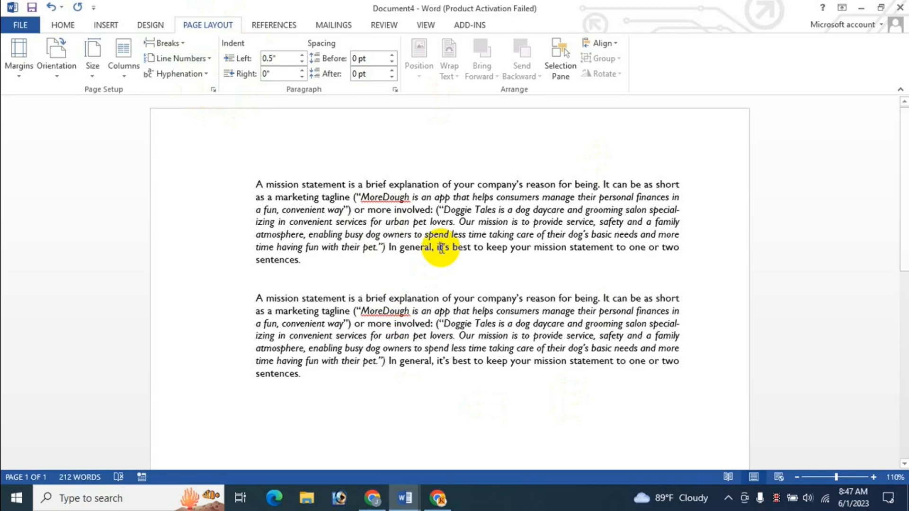
Switch to Chrome to show the videos page of the JK Update Technology YouTube channel
{"action": "left_click", "coordinate": [372, 502]}
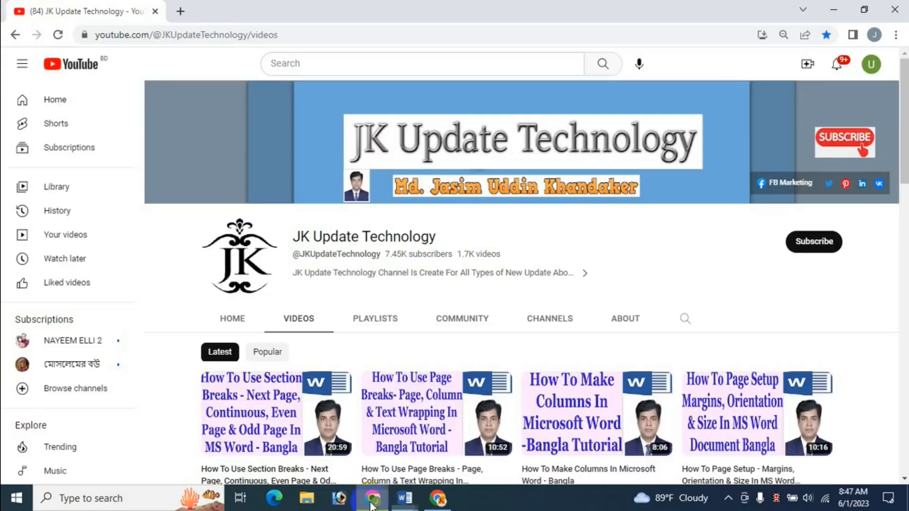